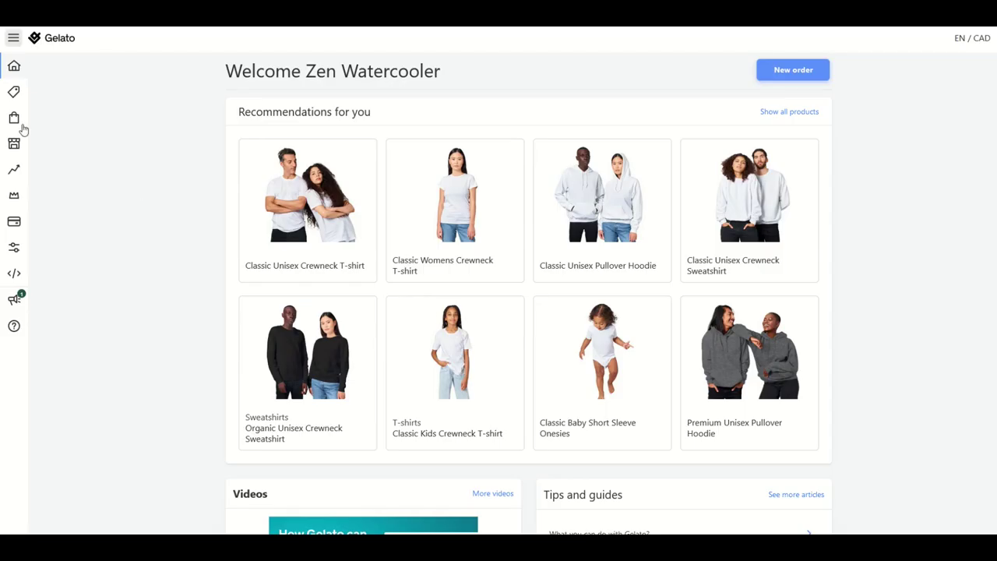
- Open the hard cover photo books category in the product catalog
{"action": "left_click", "coordinate": [24, 102]}
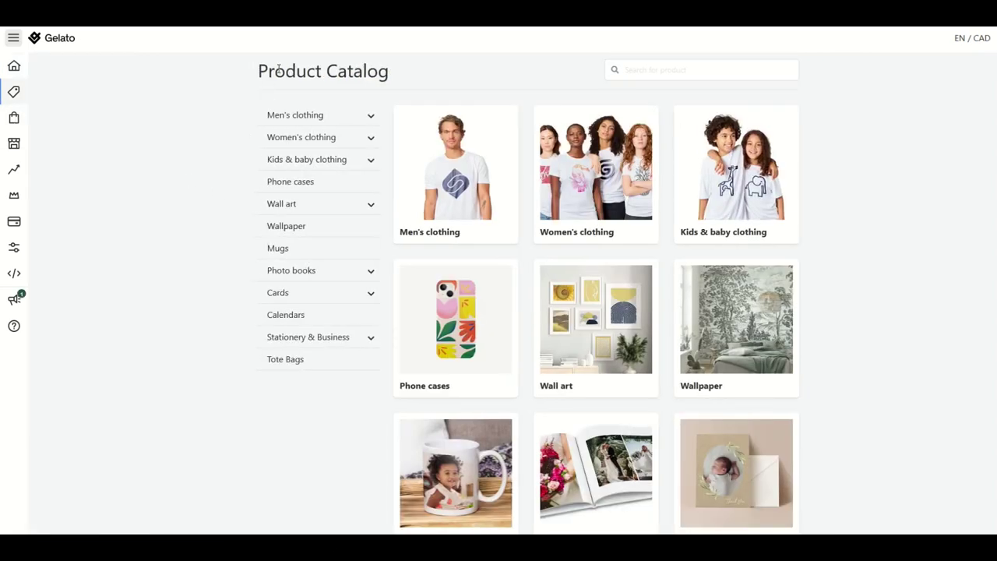
{"action": "left_click", "coordinate": [265, 272]}
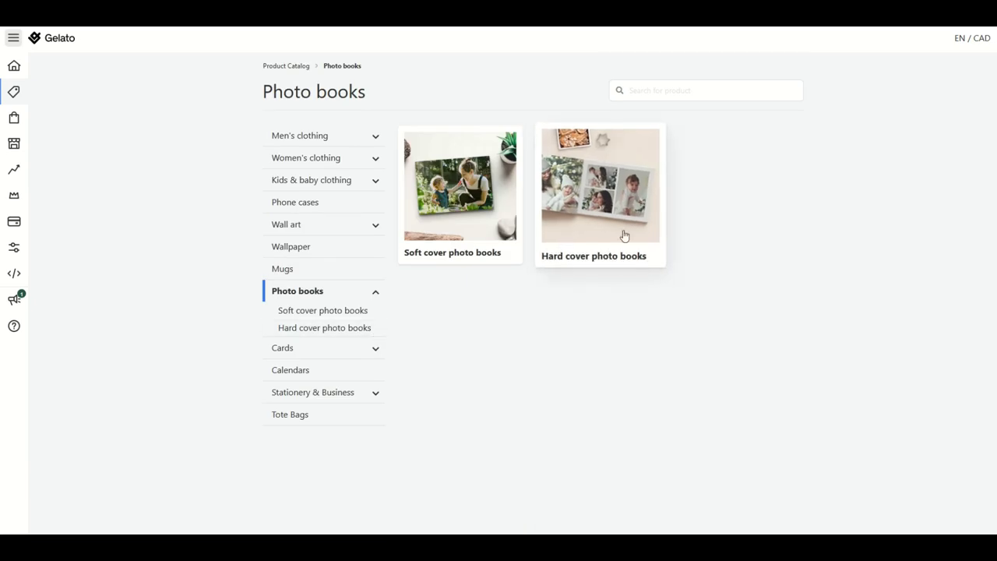
{"action": "left_click", "coordinate": [596, 241]}
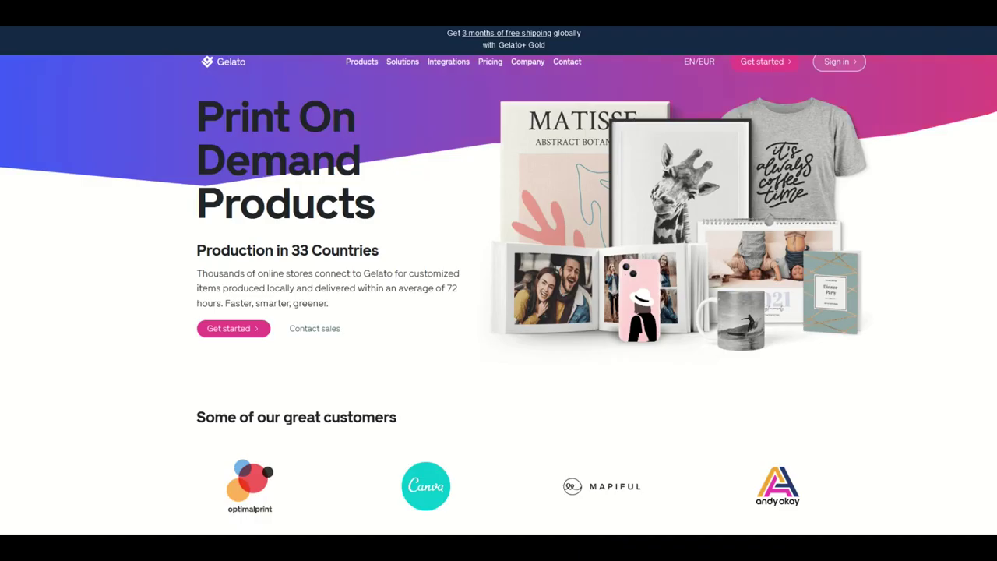
- Look through the Print On Demand Products page, from the customer logos and reviews to the global production map
{"action": "scroll", "coordinate": [498, 281], "scroll_direction": "down", "scroll_amount": 3}
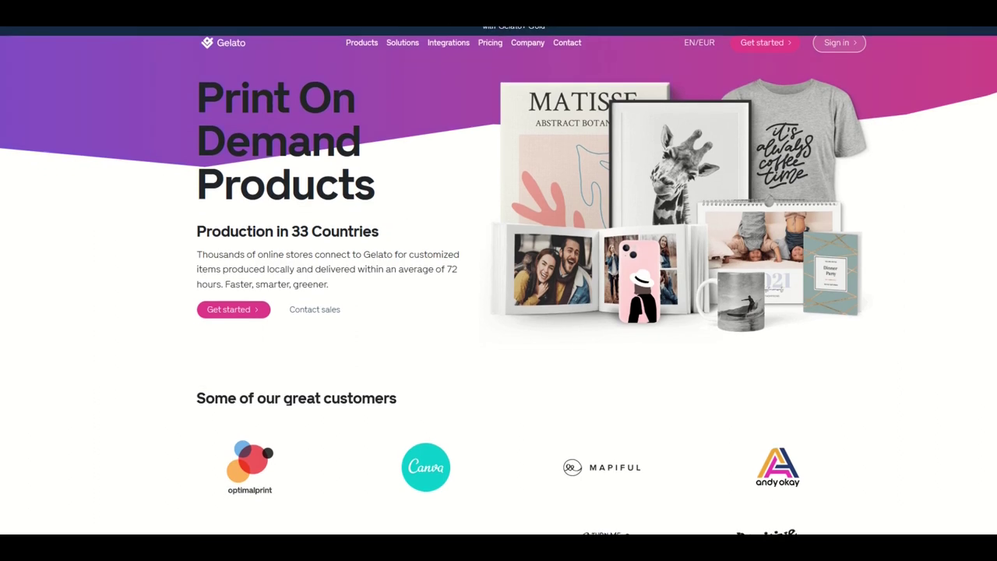
{"action": "scroll", "coordinate": [498, 280], "scroll_direction": "down", "scroll_amount": 3}
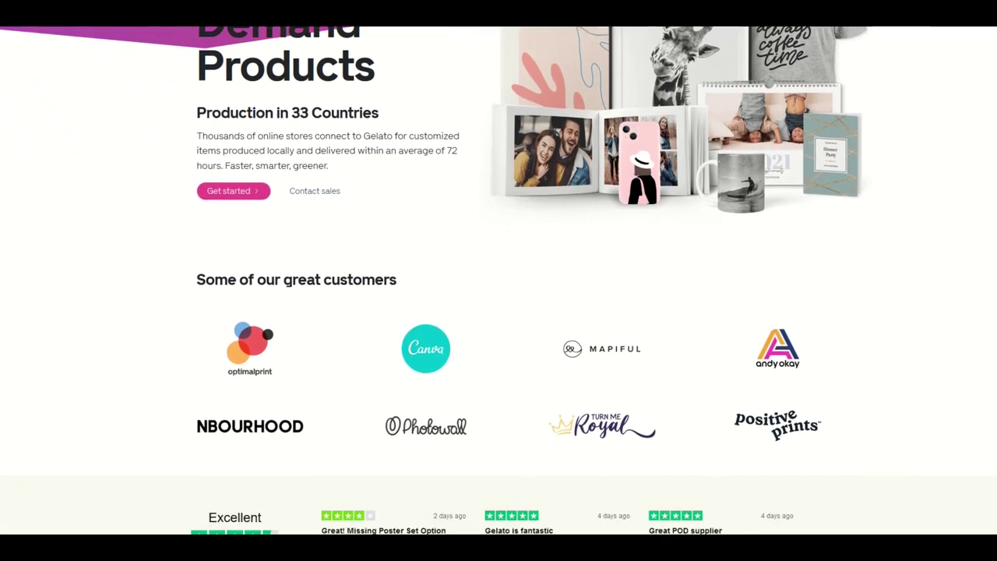
{"action": "scroll", "coordinate": [499, 280], "scroll_direction": "down", "scroll_amount": 3}
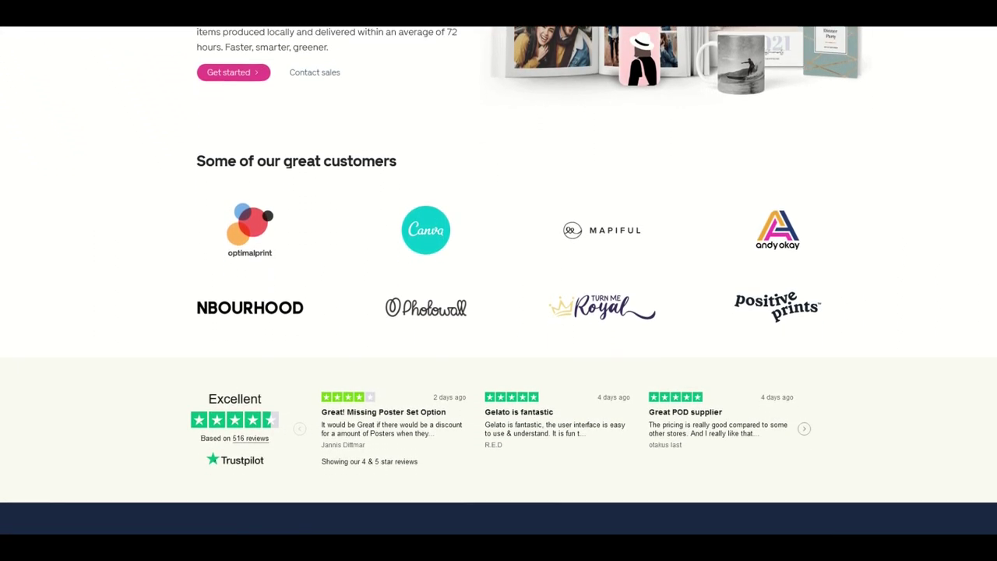
{"action": "scroll", "coordinate": [499, 280], "scroll_direction": "down", "scroll_amount": 3}
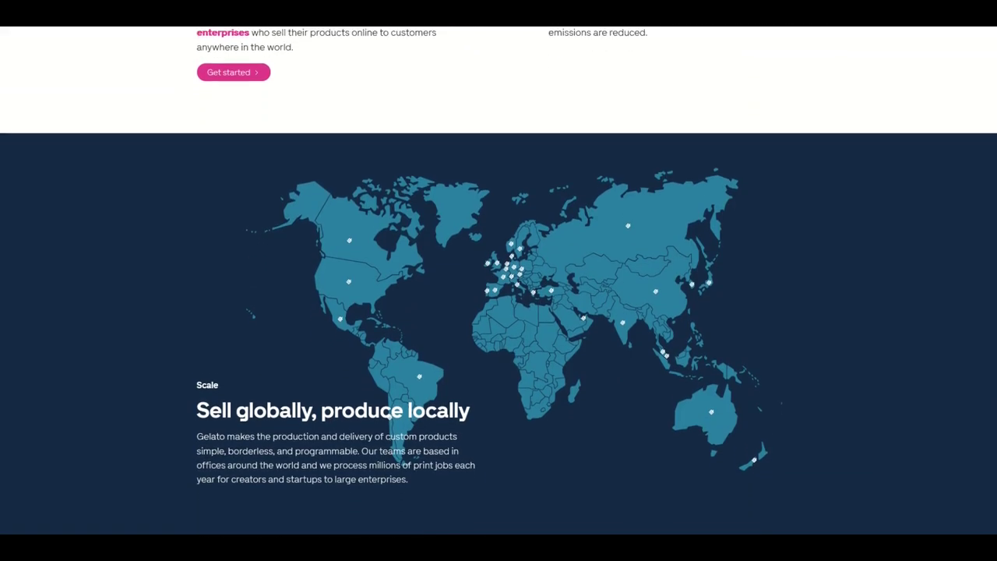
{"action": "scroll", "coordinate": [499, 281], "scroll_direction": "down", "scroll_amount": 2}
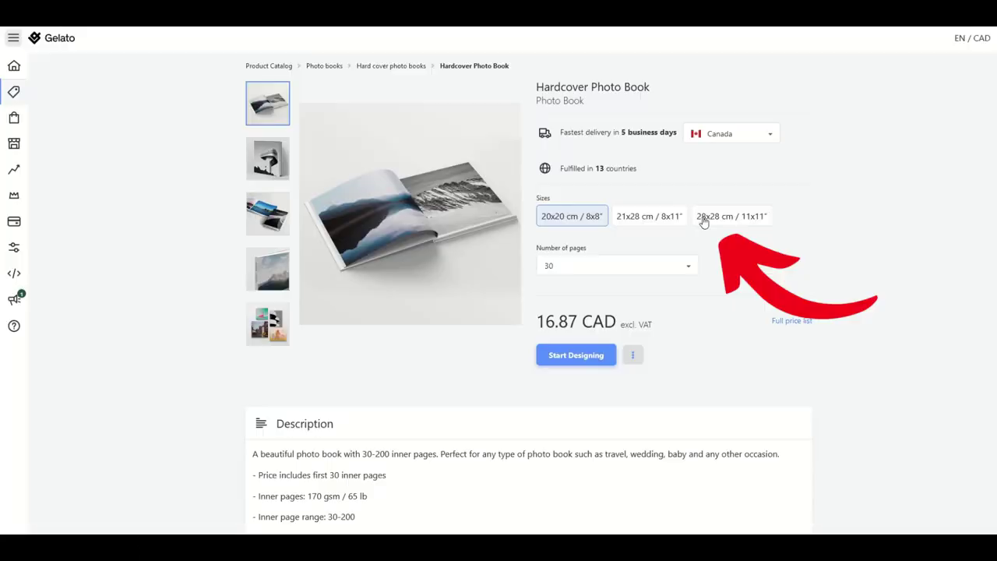
- Configure the Hardcover Photo Book with the 28x28 cm / 11x11" size and 30 pages
{"action": "left_click", "coordinate": [705, 218]}
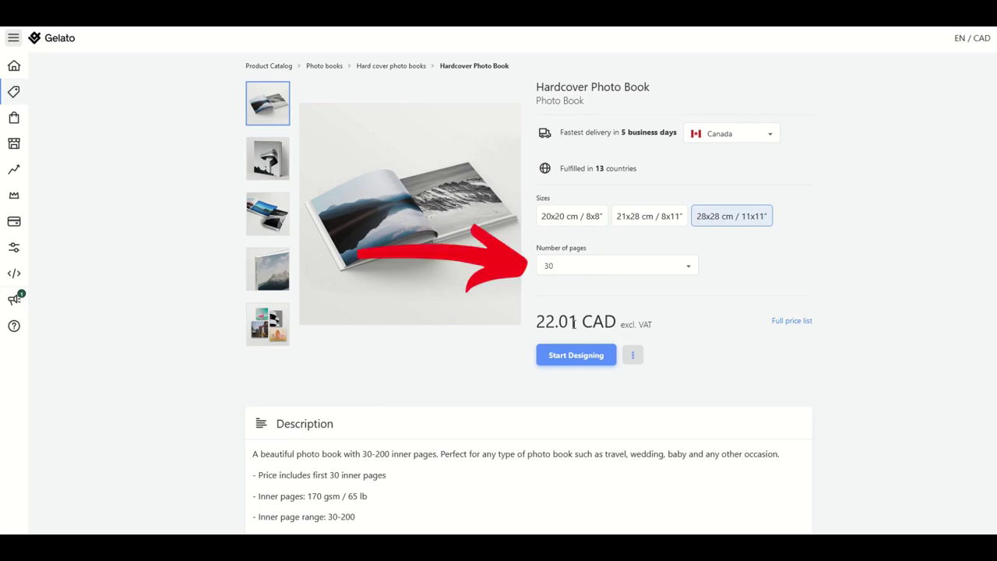
{"action": "left_click", "coordinate": [584, 273]}
{"action": "left_click_drag", "start_coordinate": [694, 285], "coordinate": [693, 407]}
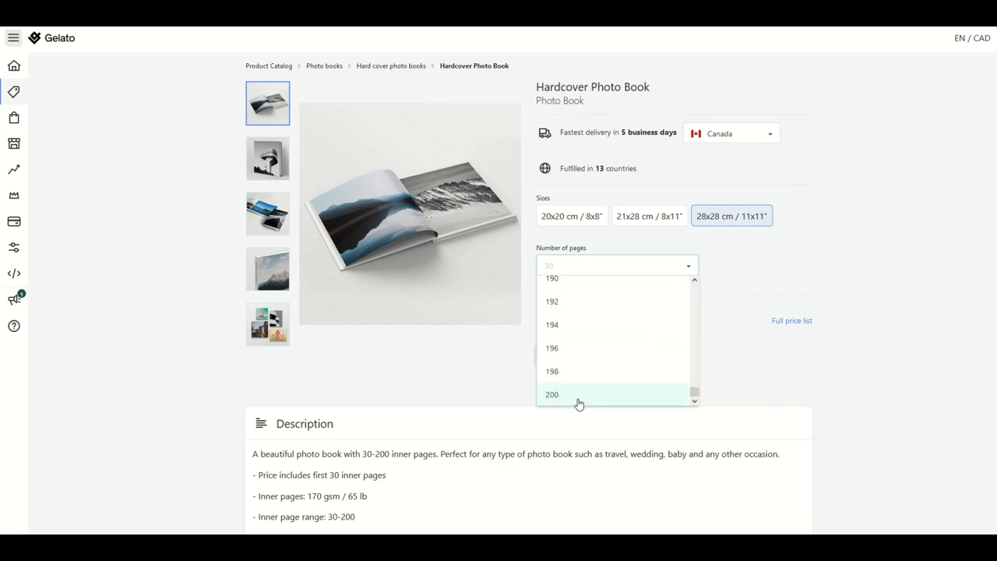
{"action": "scroll", "coordinate": [624, 376], "scroll_direction": "up", "scroll_amount": 4}
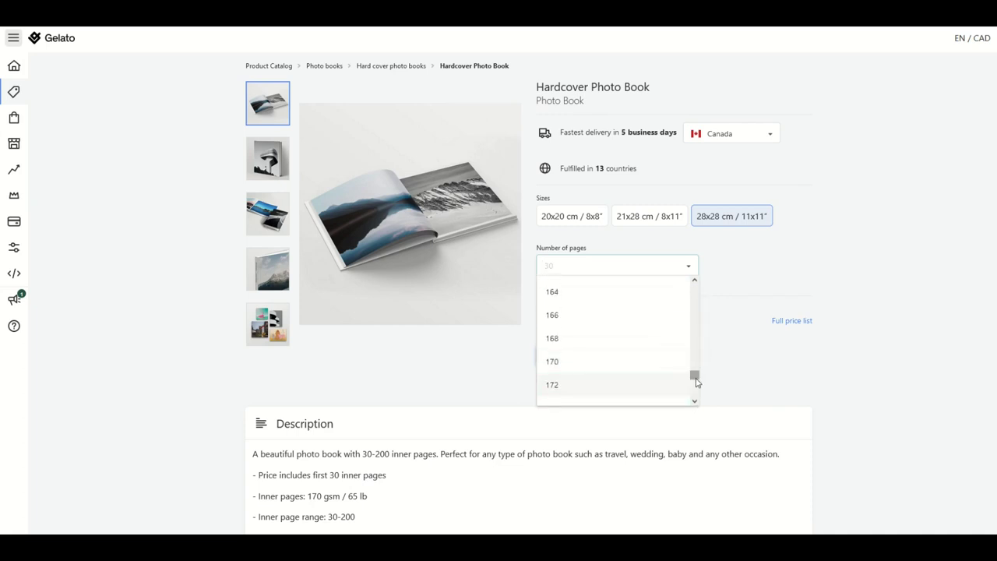
{"action": "left_click_drag", "start_coordinate": [694, 378], "coordinate": [695, 280]}
{"action": "left_click", "coordinate": [557, 291]}
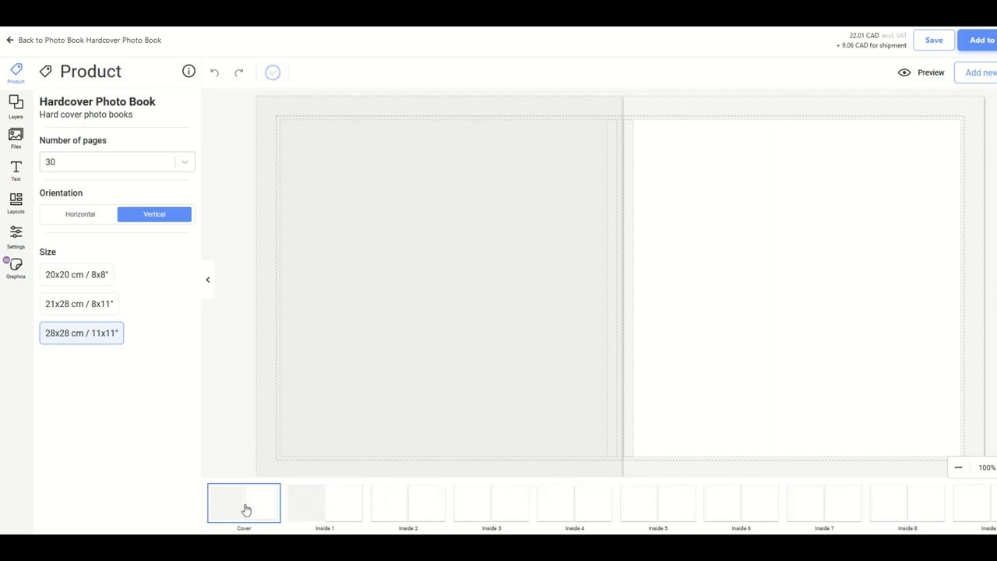
- Examine the photo book's page spreads, compare the Inside 1 spread with the cover, and return to the cover
{"action": "scroll", "coordinate": [600, 506], "scroll_direction": "right", "scroll_amount": 5}
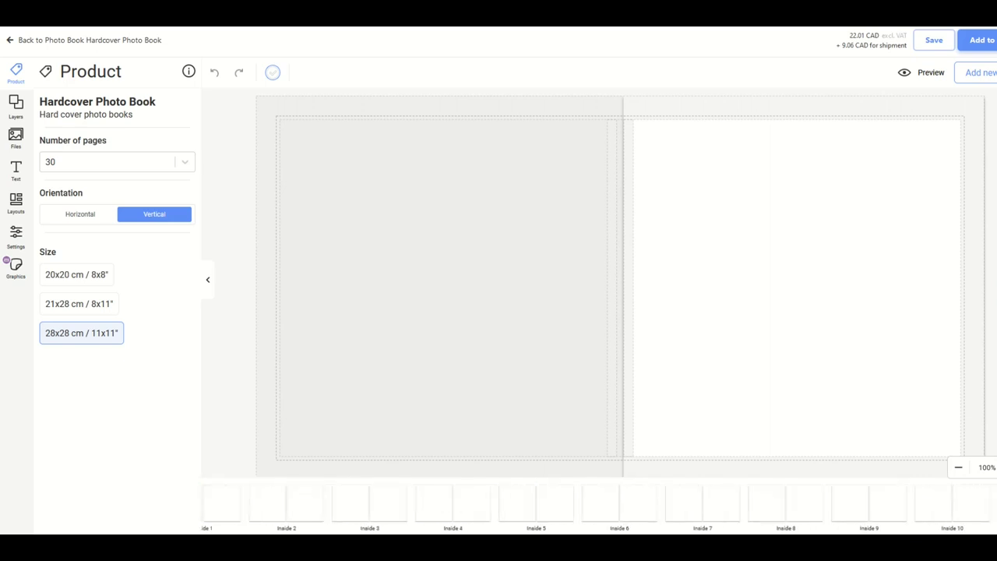
{"action": "scroll", "coordinate": [600, 507], "scroll_direction": "left", "scroll_amount": 2}
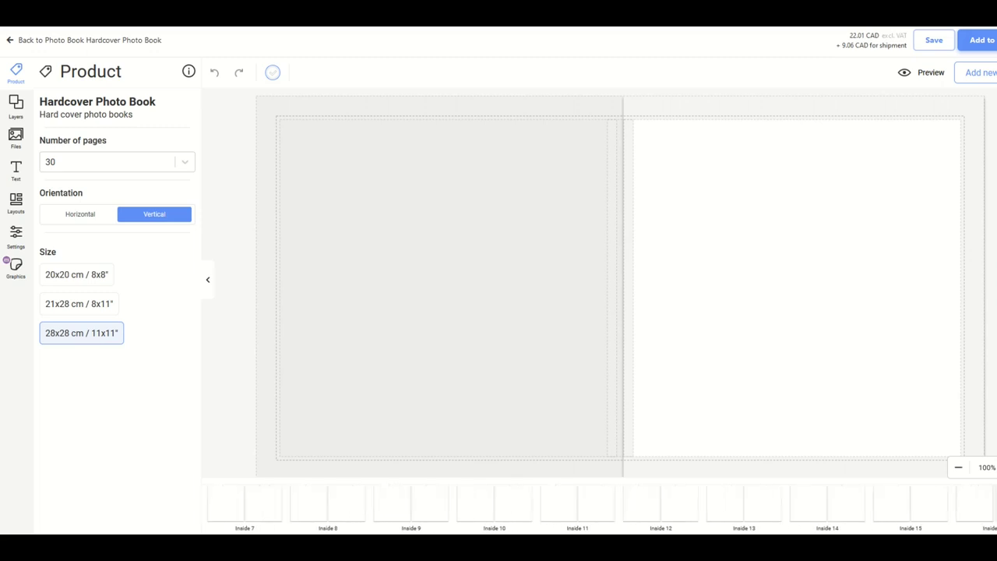
{"action": "scroll", "coordinate": [600, 506], "scroll_direction": "left", "scroll_amount": 2}
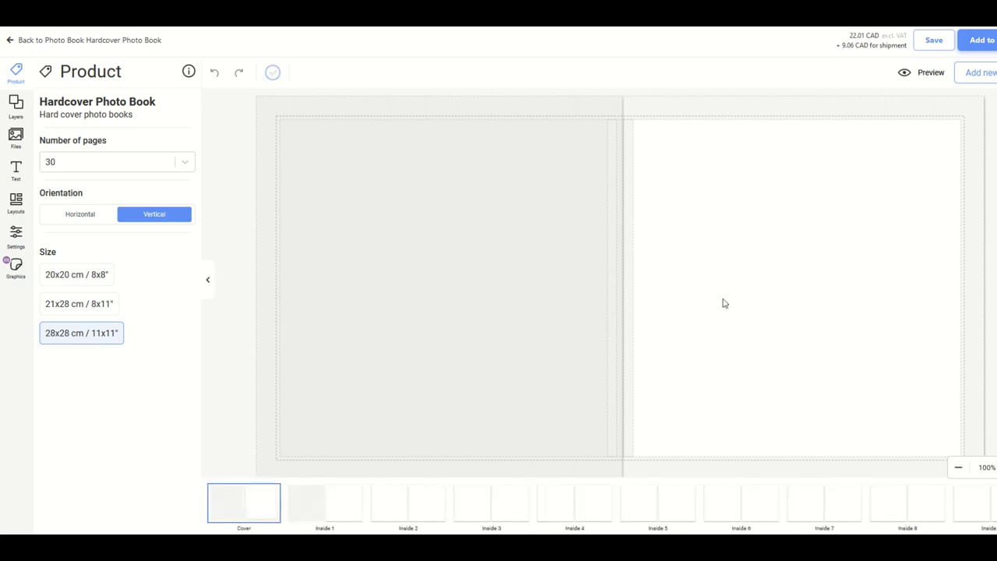
{"action": "left_click", "coordinate": [340, 526]}
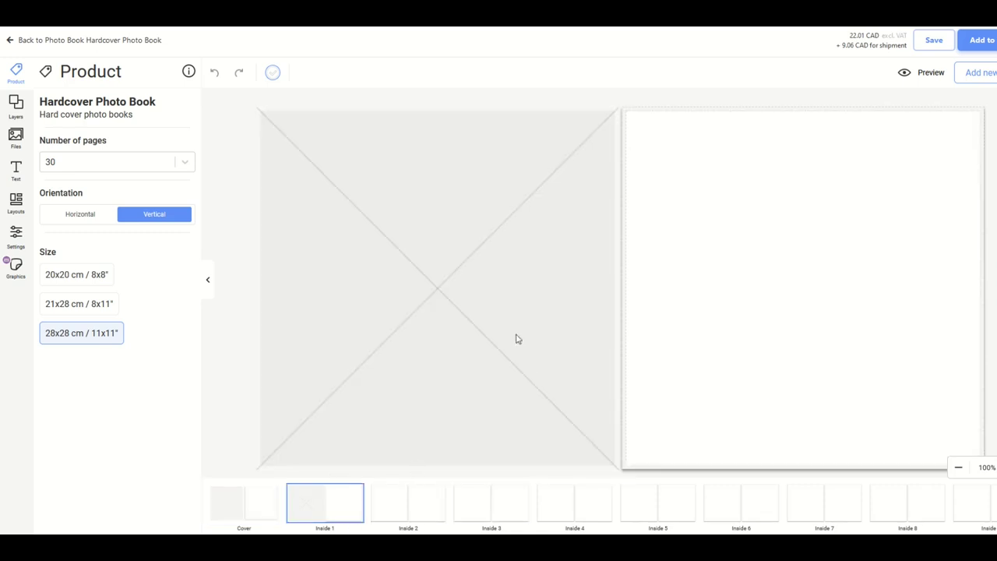
{"action": "left_click", "coordinate": [265, 510]}
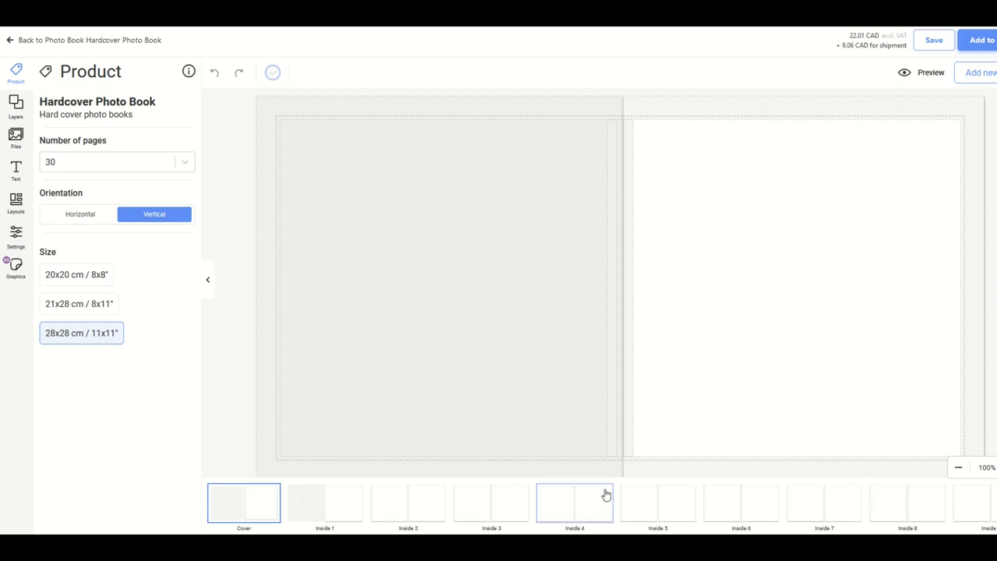
{"action": "left_click", "coordinate": [327, 502]}
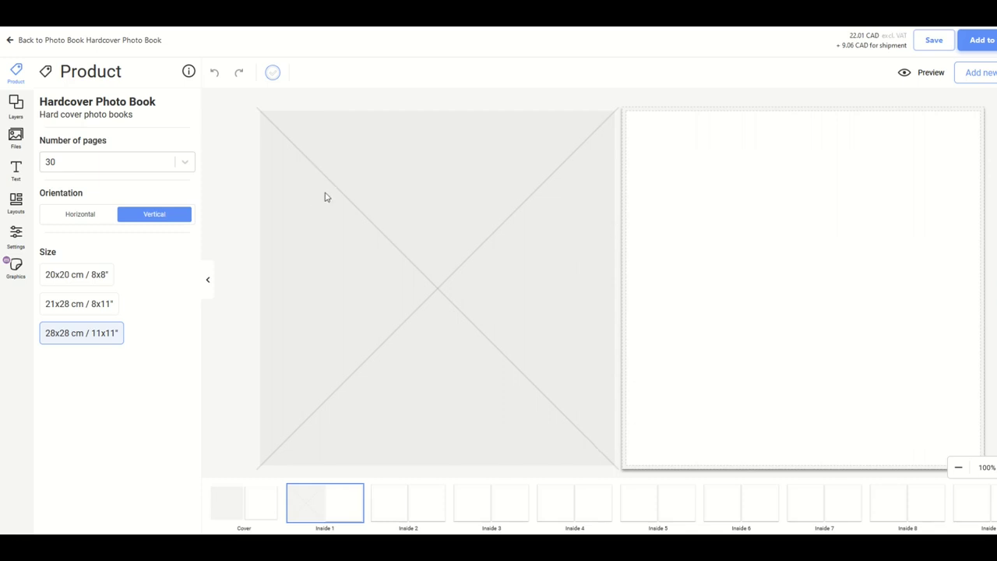
{"action": "left_click", "coordinate": [258, 514]}
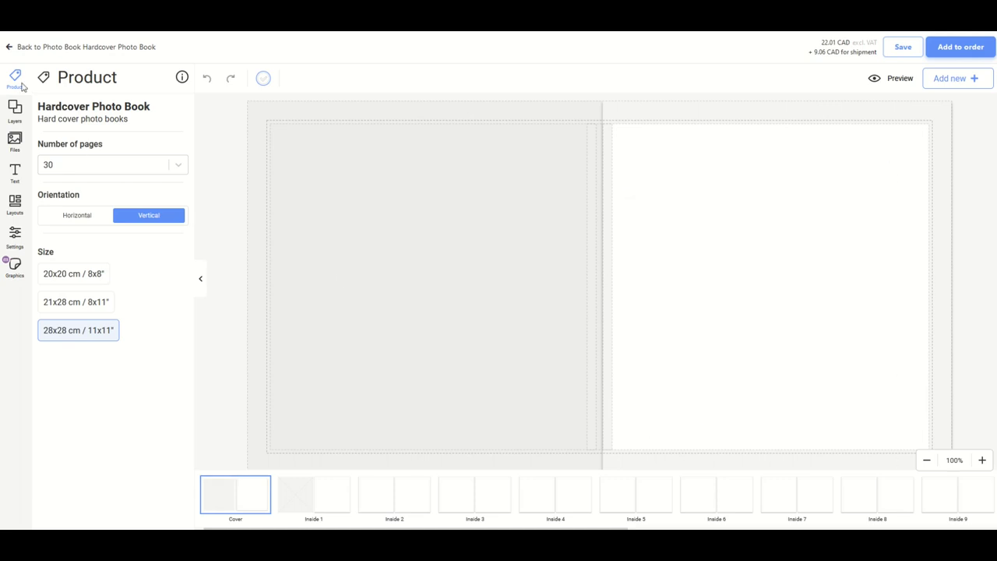
- Upload all the images from the device folder, from AA Background Paper through xian-china(1), to the project files
{"action": "left_click", "coordinate": [14, 140]}
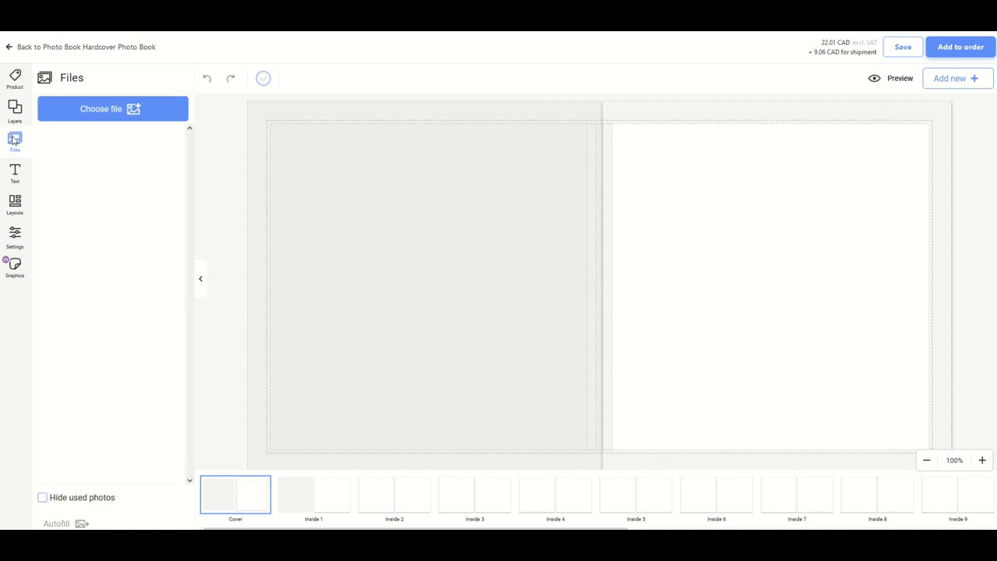
{"action": "left_click", "coordinate": [114, 108]}
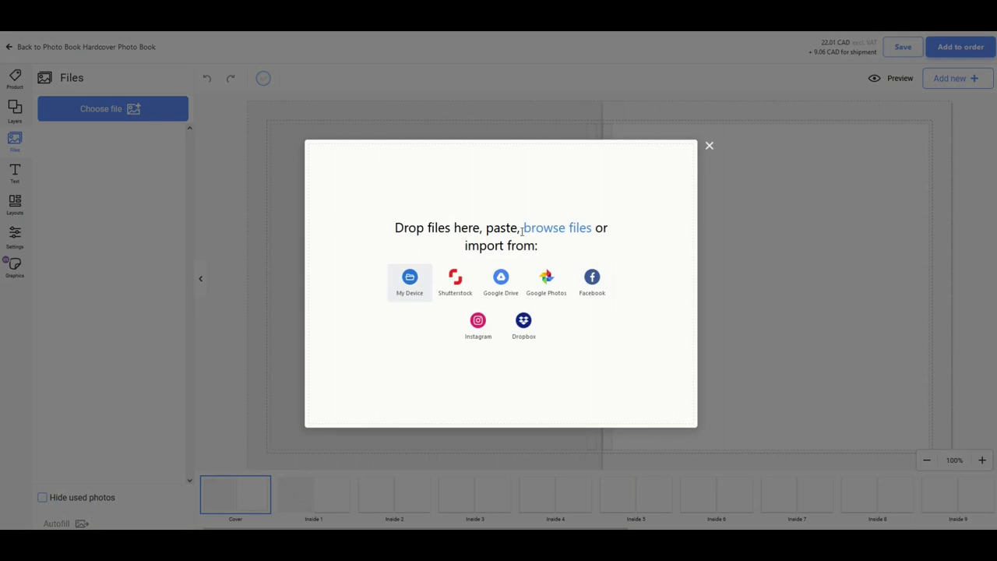
{"action": "left_click", "coordinate": [410, 287]}
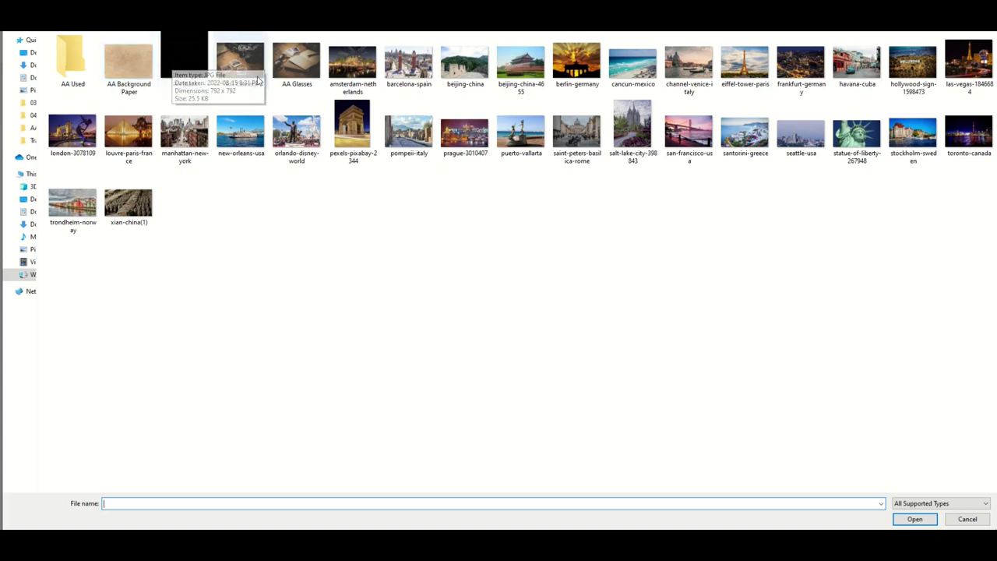
{"action": "left_click", "coordinate": [123, 78]}
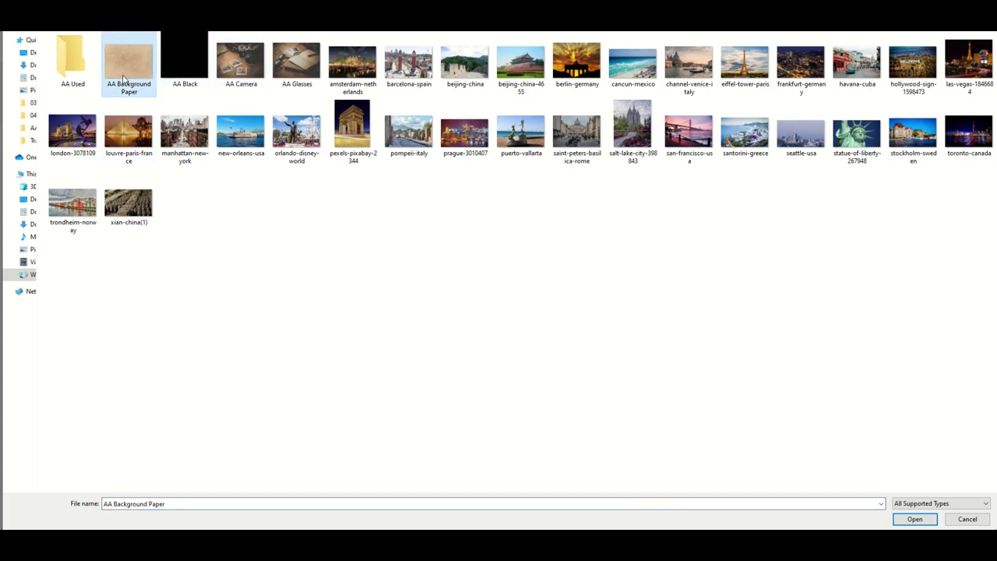
{"action": "left_click", "coordinate": [123, 206], "text": "shift"}
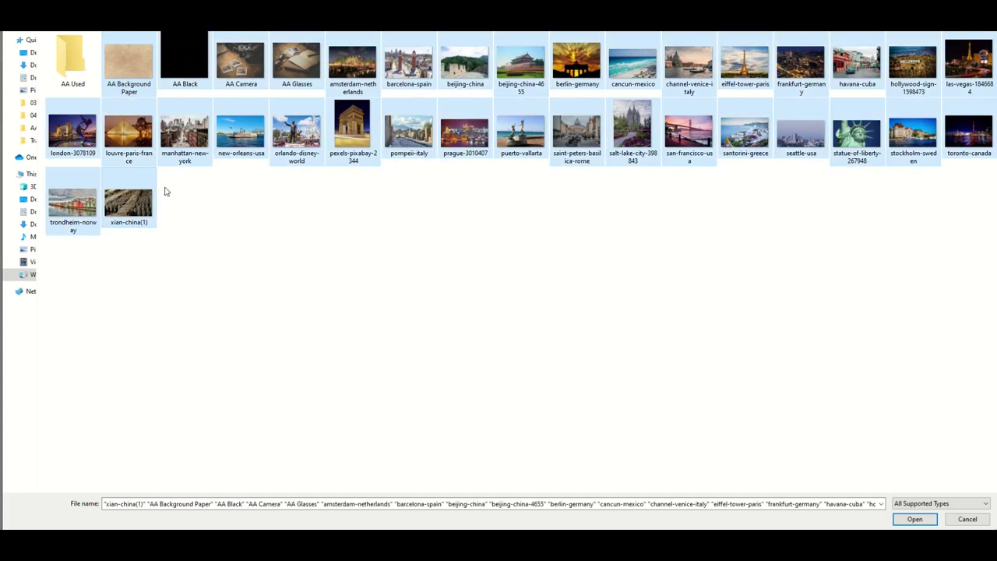
{"action": "left_click", "coordinate": [913, 520]}
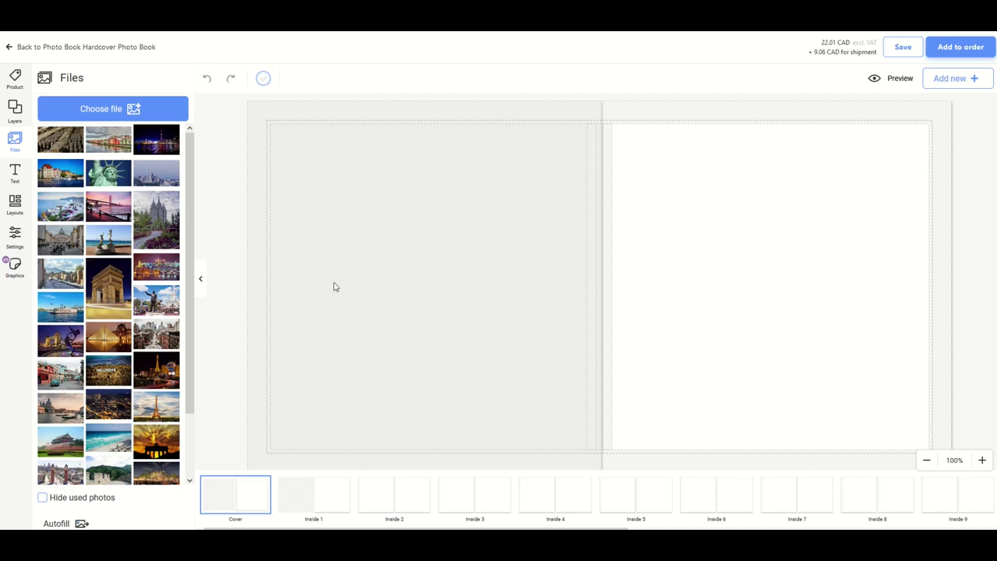
- Place the Arc de Triomphe night photo on the front cover, then resize and position it to span the width between the guides
{"action": "left_click_drag", "start_coordinate": [107, 288], "coordinate": [612, 284]}
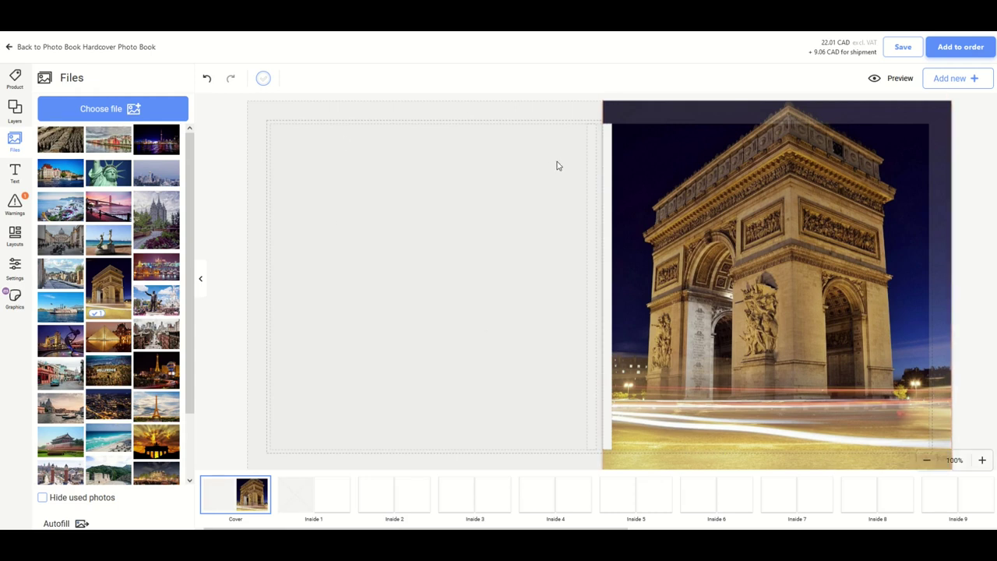
{"action": "left_click_drag", "start_coordinate": [764, 289], "coordinate": [848, 352]}
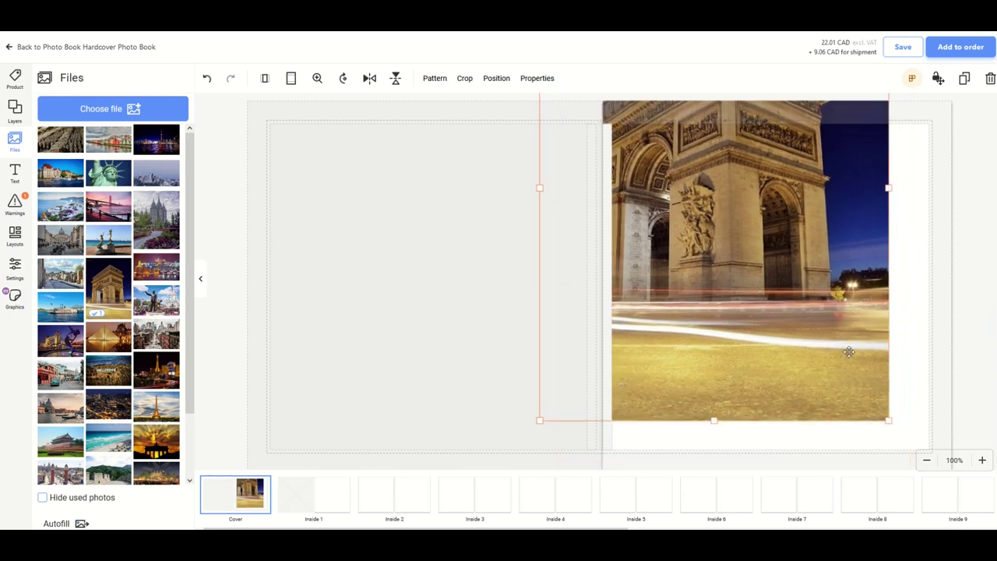
{"action": "left_click_drag", "start_coordinate": [888, 419], "coordinate": [912, 433]}
{"action": "left_click_drag", "start_coordinate": [612, 123], "coordinate": [525, 104]}
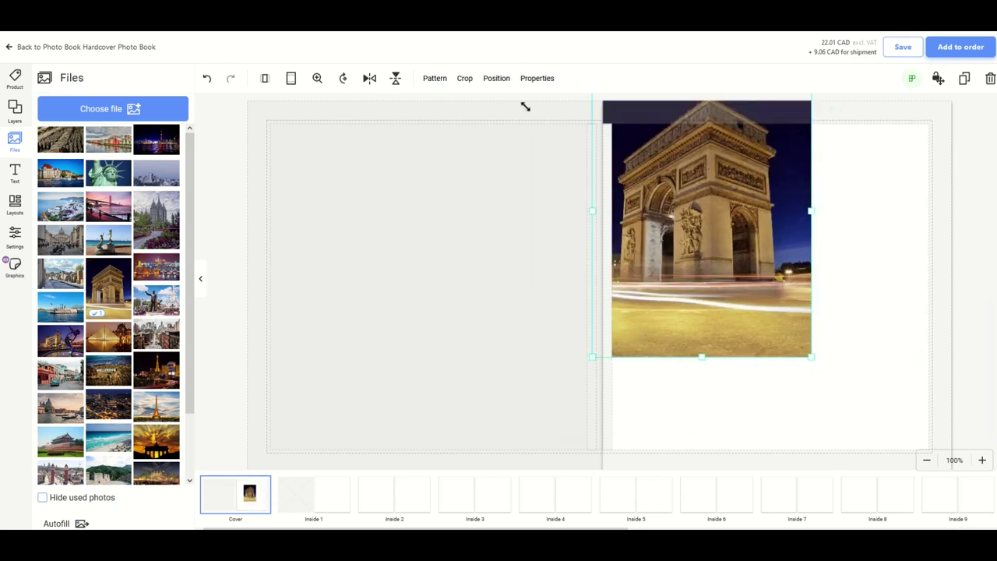
{"action": "left_click_drag", "start_coordinate": [643, 178], "coordinate": [761, 280]}
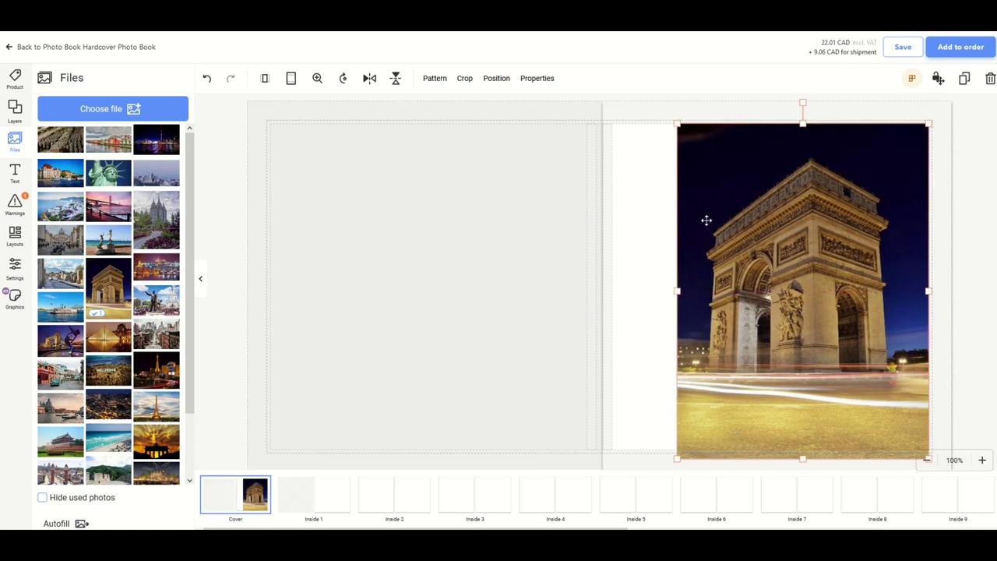
{"action": "left_click_drag", "start_coordinate": [676, 459], "coordinate": [595, 521]}
{"action": "mouse_move", "coordinate": [729, 330]}
{"action": "left_mouse_down"}
{"action": "mouse_move", "coordinate": [727, 307]}
{"action": "mouse_move", "coordinate": [729, 318]}
{"action": "left_mouse_up"}
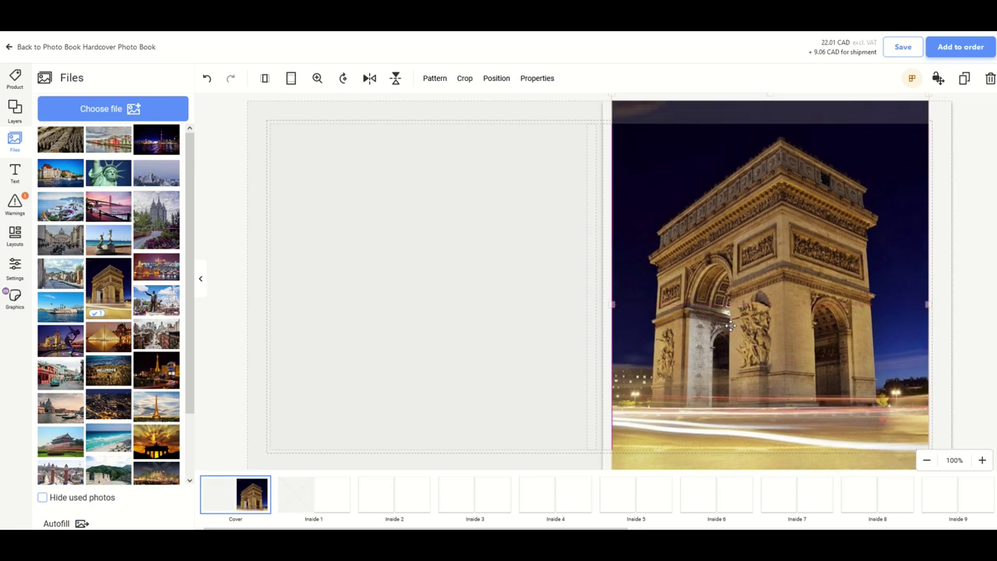
- Add the title text "MY TRAVEL BOOK" to the front cover and reposition it over the arch
{"action": "left_click", "coordinate": [14, 173]}
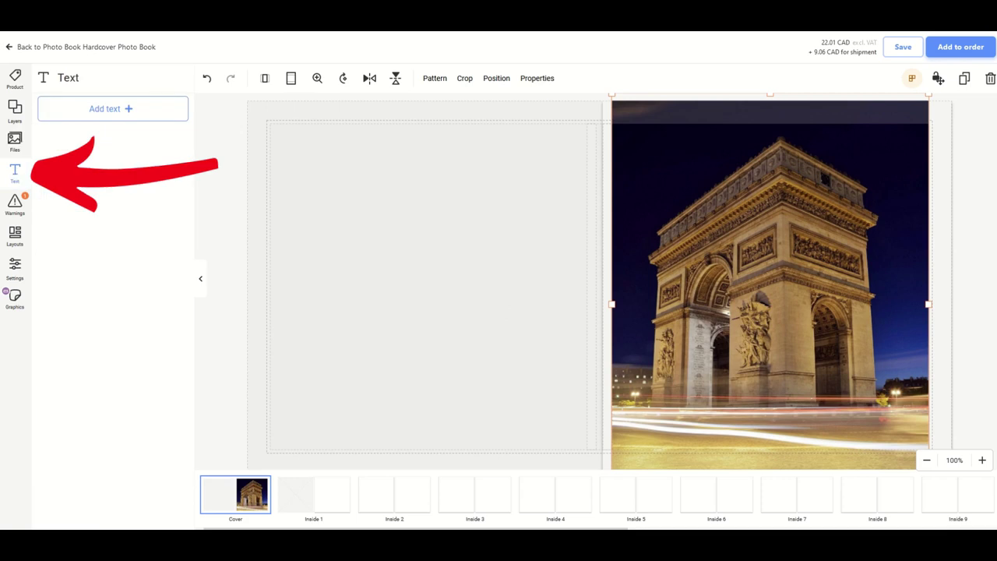
{"action": "left_click", "coordinate": [93, 109]}
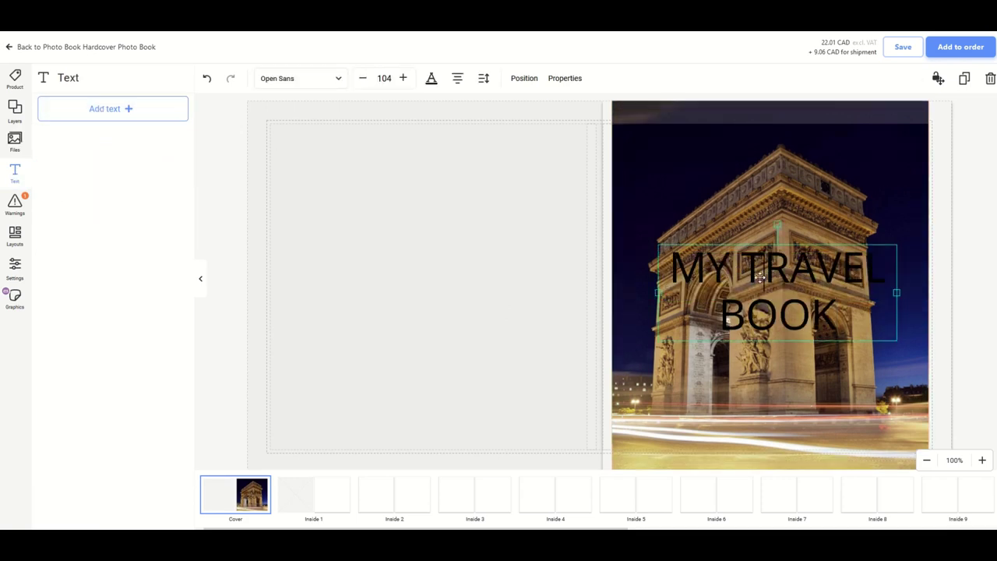
{"action": "left_click", "coordinate": [682, 266]}
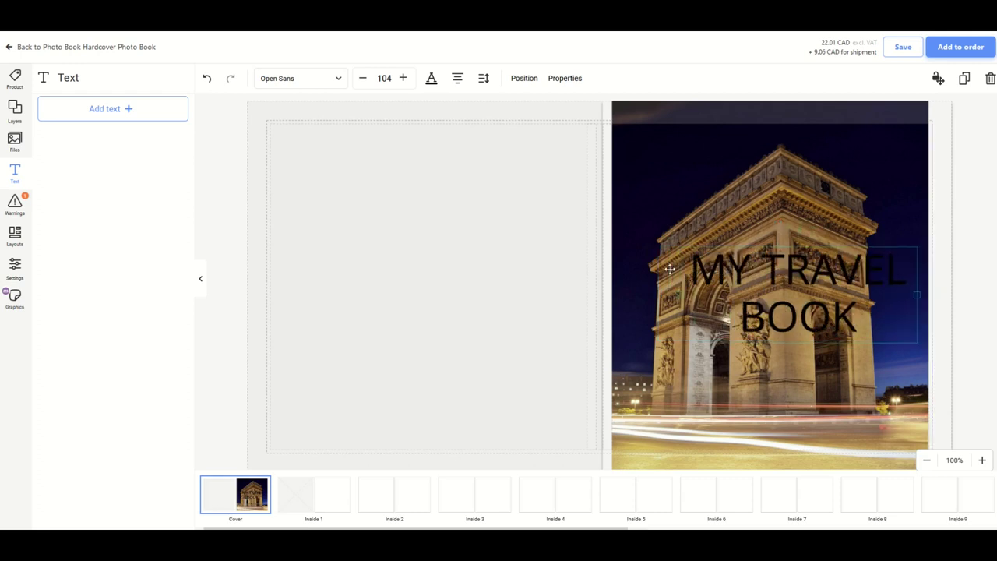
{"action": "left_click_drag", "start_coordinate": [677, 266], "coordinate": [648, 269]}
- Change the MY TRAVEL BOOK title's font color to white (#FFFFFF) and move the title up over the arch's top
{"action": "left_click", "coordinate": [690, 271]}
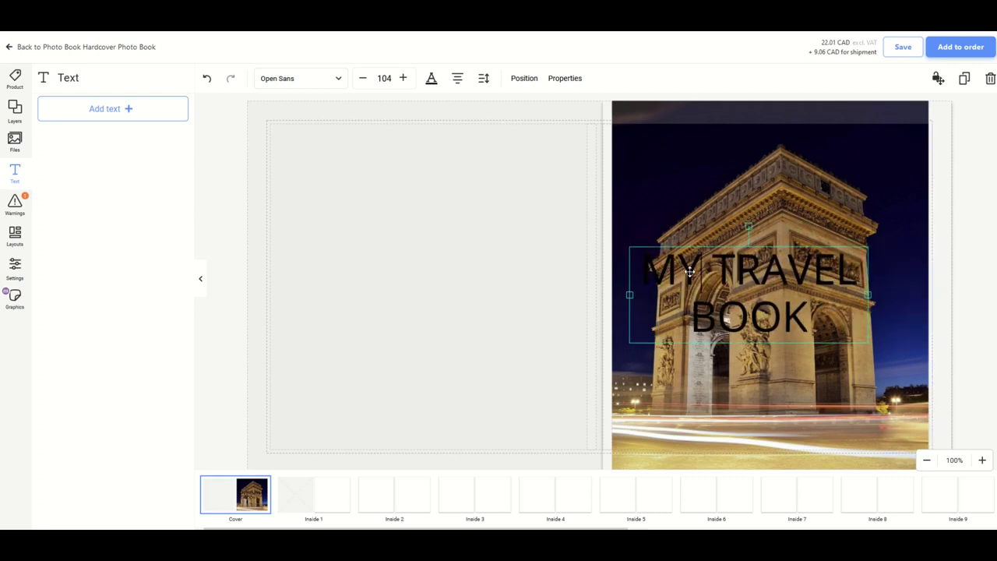
{"action": "key", "text": "ctrl+a"}
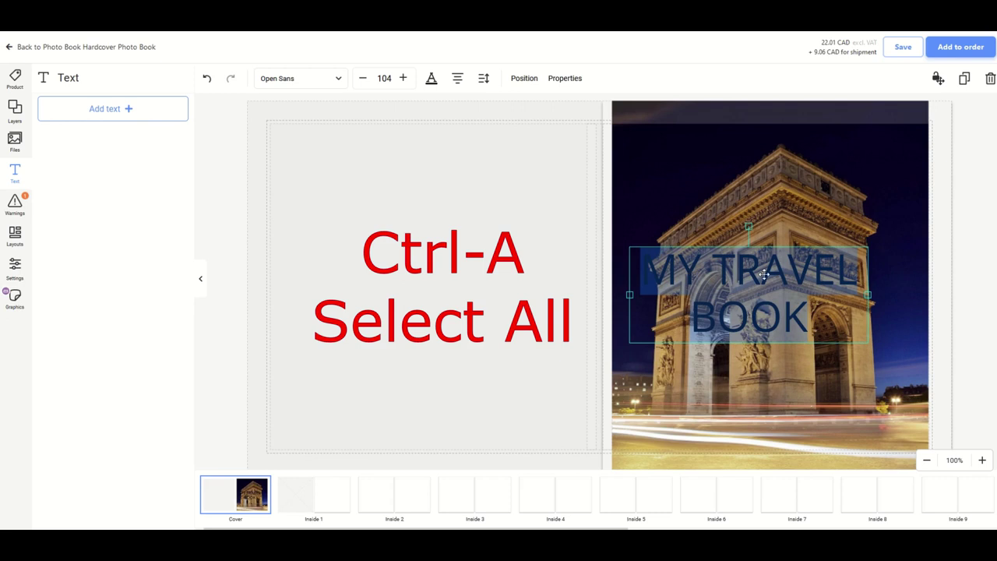
{"action": "left_click", "coordinate": [430, 79]}
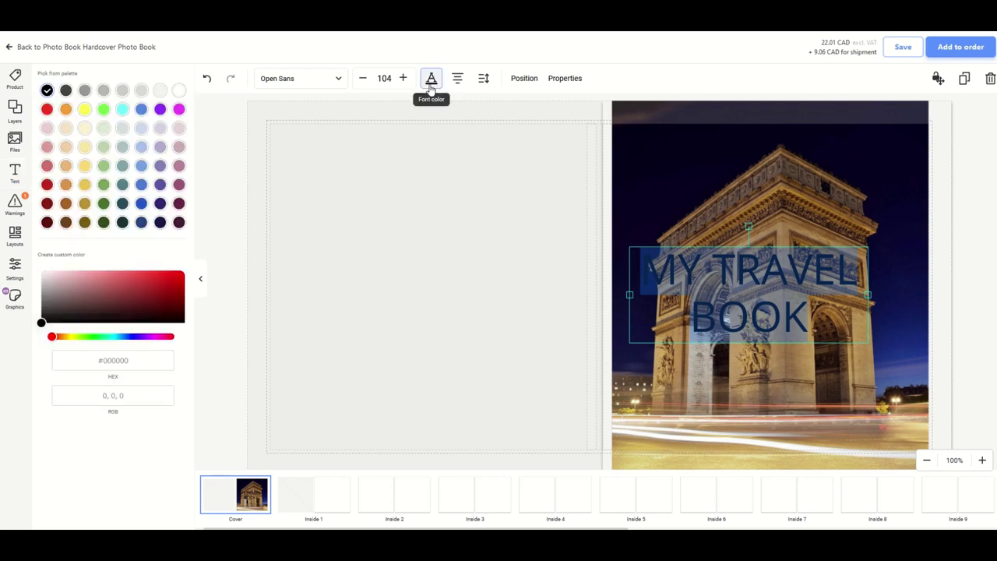
{"action": "left_click", "coordinate": [178, 90]}
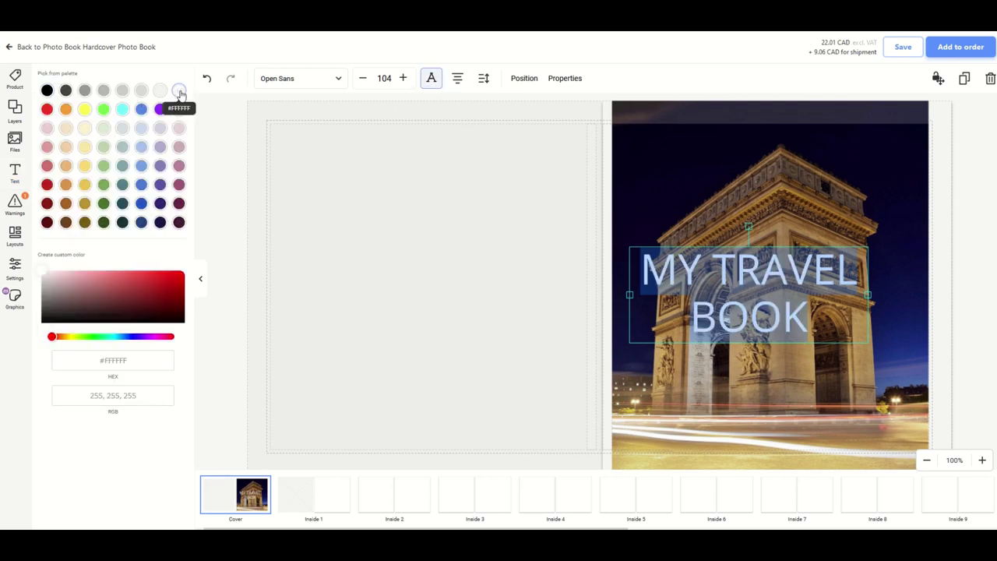
{"action": "left_click", "coordinate": [702, 282]}
{"action": "left_click_drag", "start_coordinate": [725, 287], "coordinate": [749, 194]}
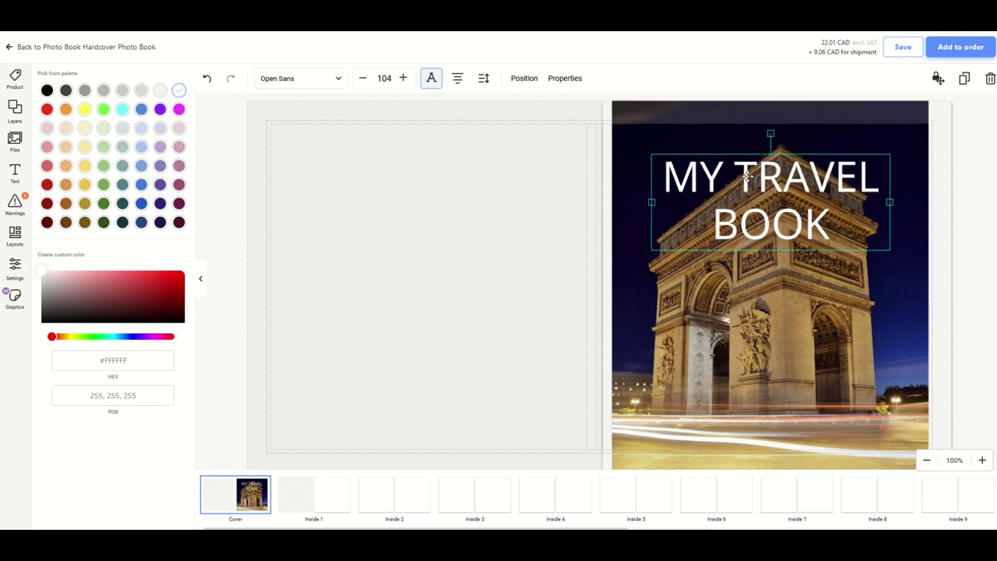
- Set the cover title's font to Noto Sans SC Bold
{"action": "double_click", "coordinate": [756, 176]}
{"action": "triple_click", "coordinate": [757, 176]}
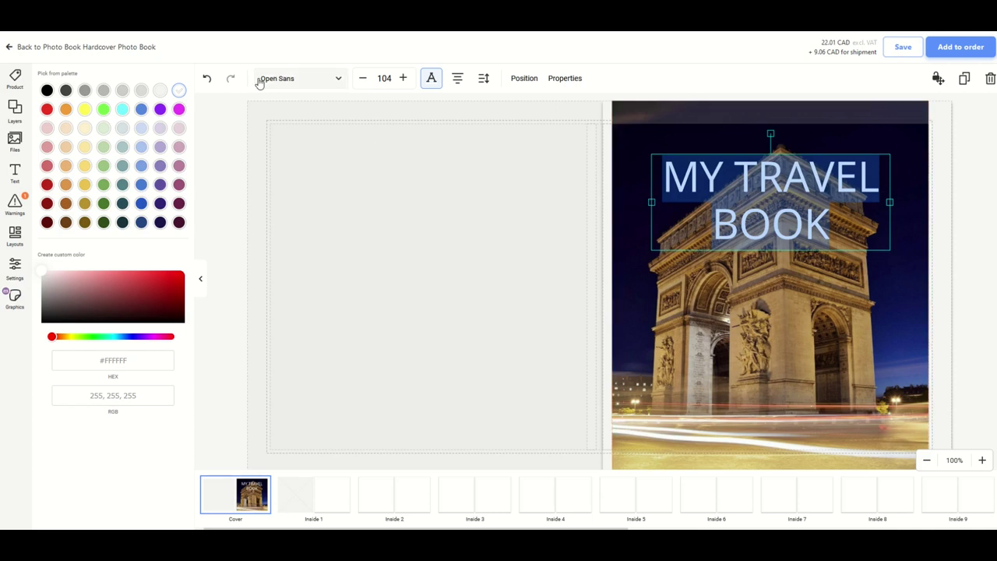
{"action": "left_click", "coordinate": [340, 81]}
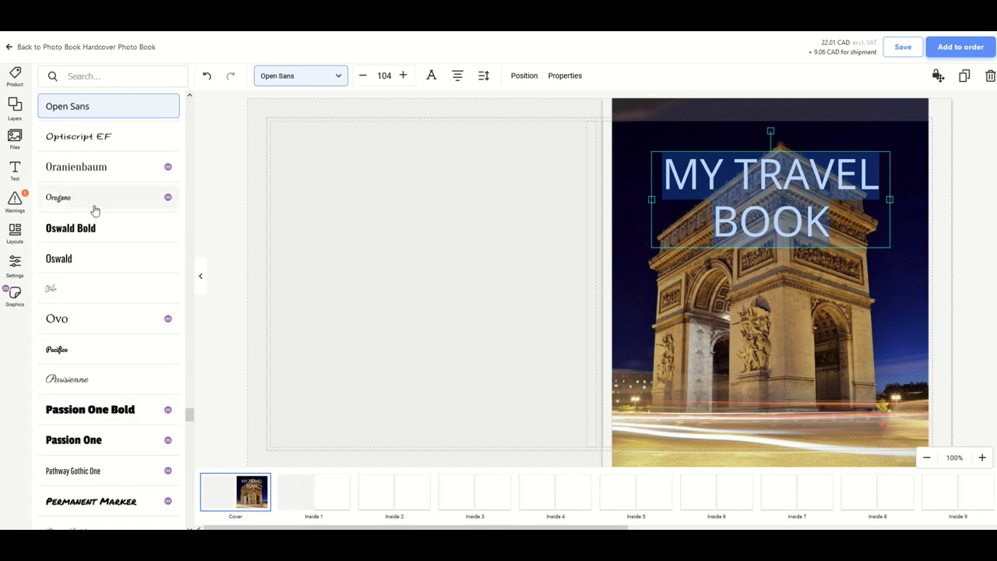
{"action": "scroll", "coordinate": [131, 329], "scroll_direction": "up", "scroll_amount": 2}
{"action": "left_click_drag", "start_coordinate": [189, 410], "coordinate": [191, 381]}
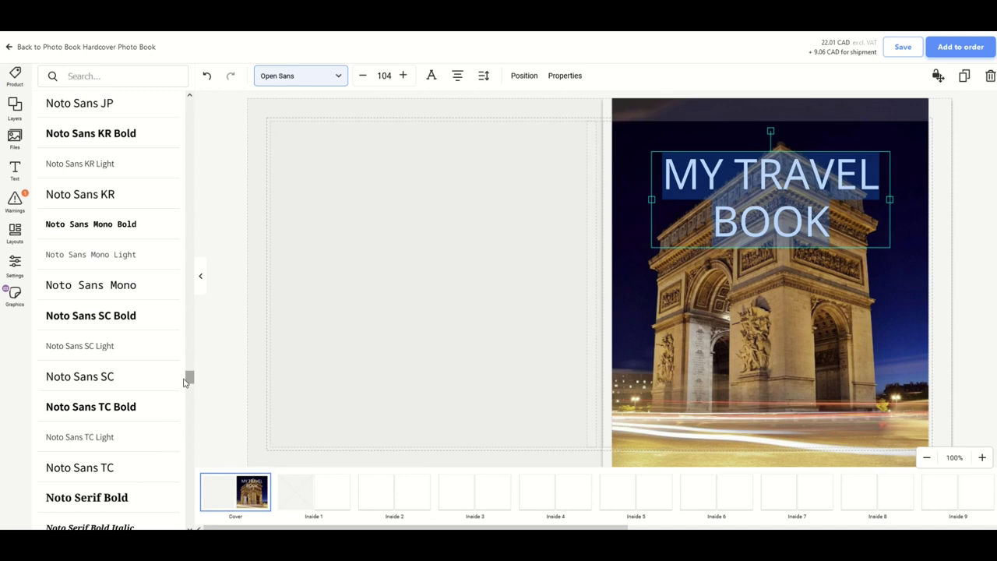
{"action": "left_click", "coordinate": [56, 317]}
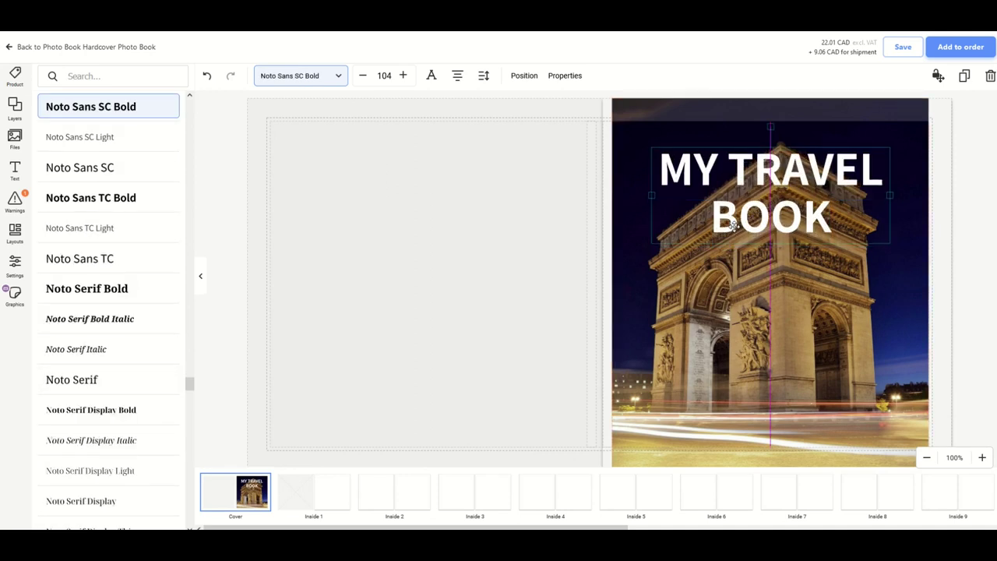
- Add a second text box reading "ZEN WATERCOOLER" to the front cover below the title
{"action": "left_click", "coordinate": [14, 170]}
{"action": "left_click", "coordinate": [134, 109]}
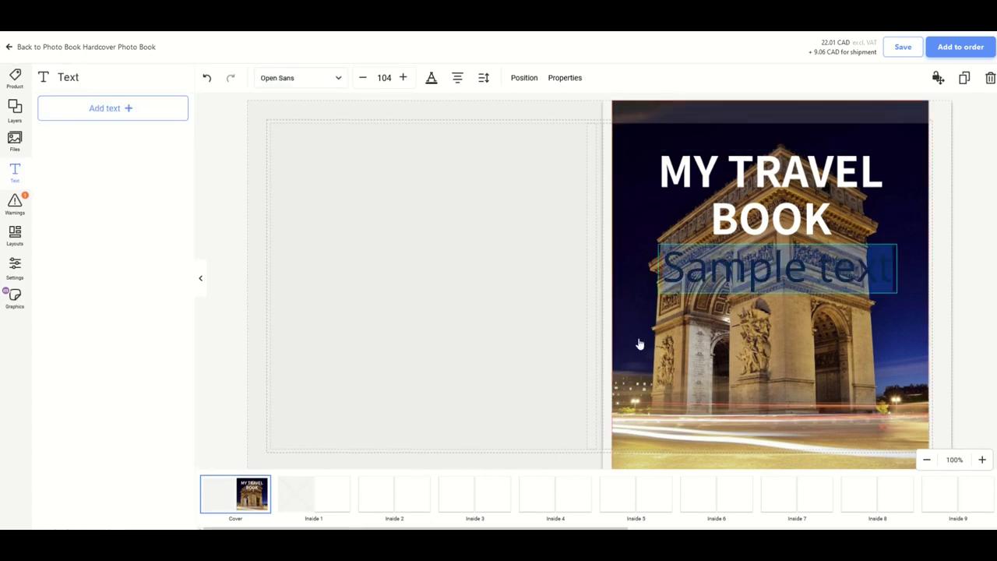
{"action": "double_click", "coordinate": [695, 266]}
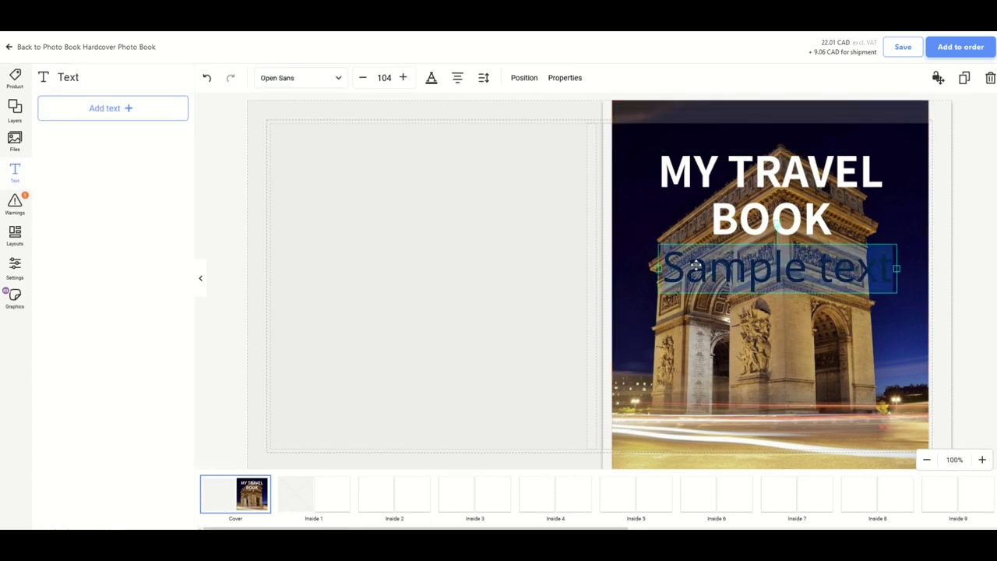
{"action": "type", "text": "ZEN WATERCOOLER"}
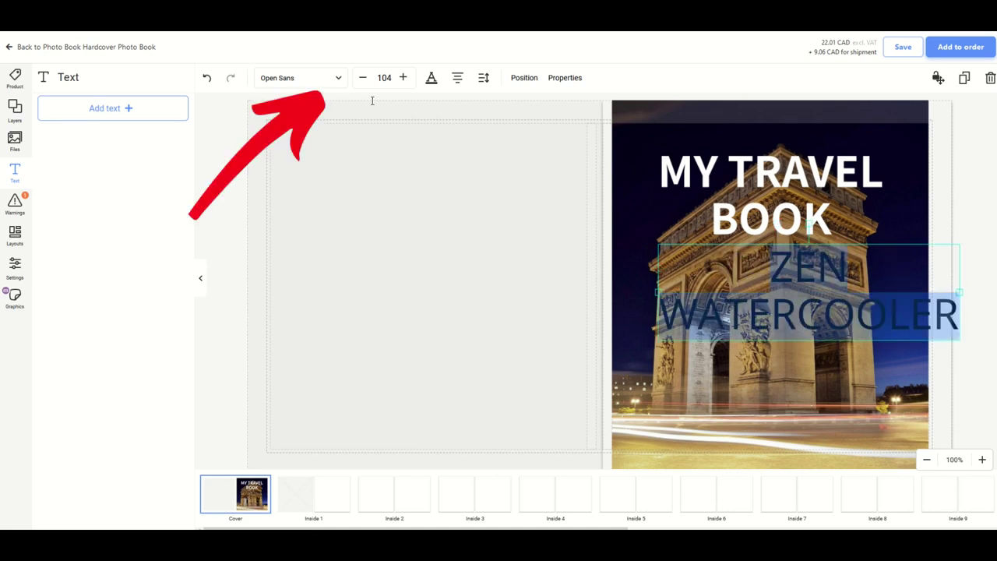
- Reduce the ZEN WATERCOOLER text to size 36 and move it to the bottom of the front cover
{"action": "left_click", "coordinate": [363, 81]}
{"action": "left_click", "coordinate": [363, 81]}
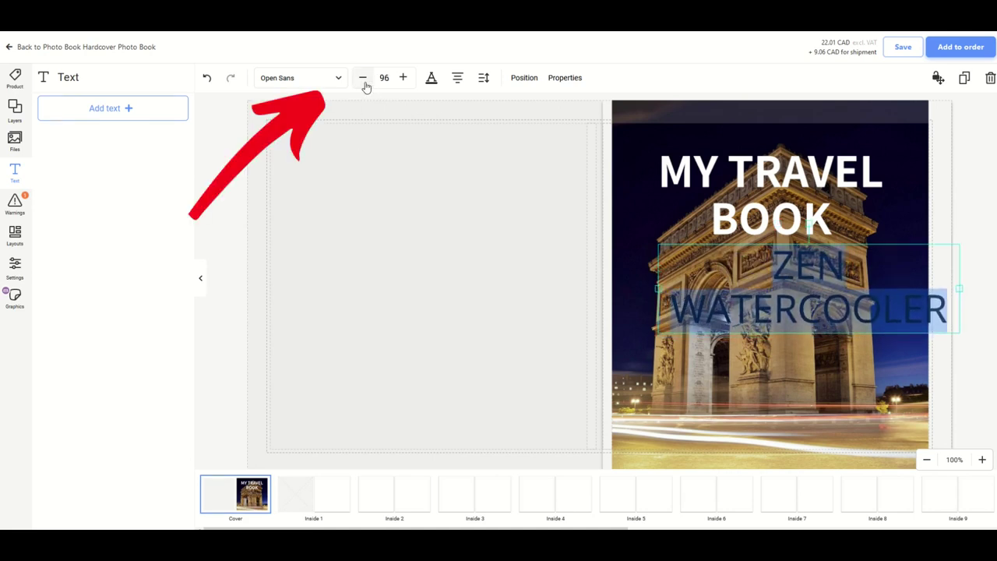
{"action": "left_click", "coordinate": [363, 81]}
{"action": "left_click", "coordinate": [364, 81]}
{"action": "left_click", "coordinate": [383, 78]}
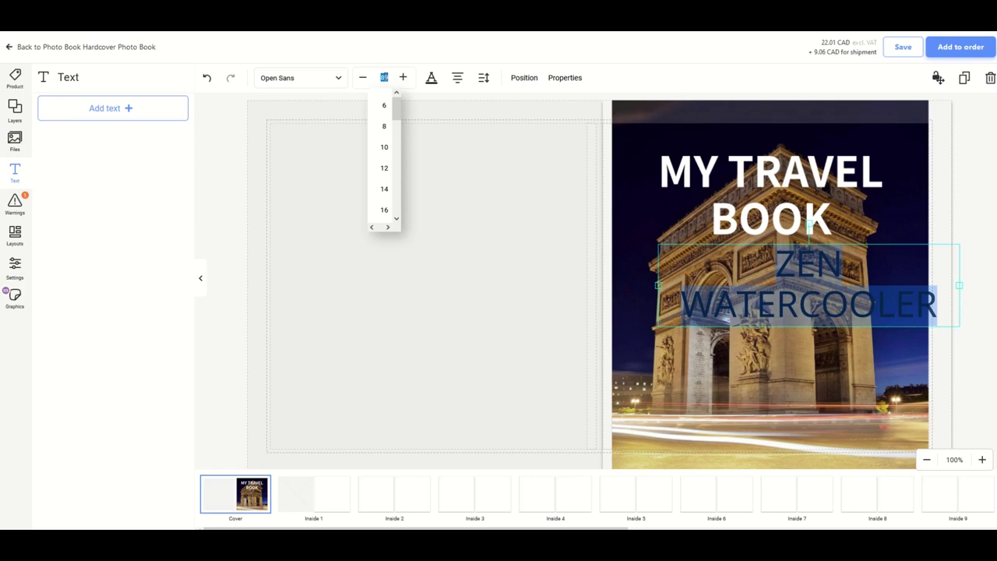
{"action": "left_click_drag", "start_coordinate": [395, 112], "coordinate": [393, 162]}
{"action": "left_click", "coordinate": [383, 124]}
{"action": "left_click_drag", "start_coordinate": [704, 258], "coordinate": [667, 438]}
- Set the ZEN WATERCOOLER text to the Noto Serif font in white
{"action": "double_click", "coordinate": [705, 428]}
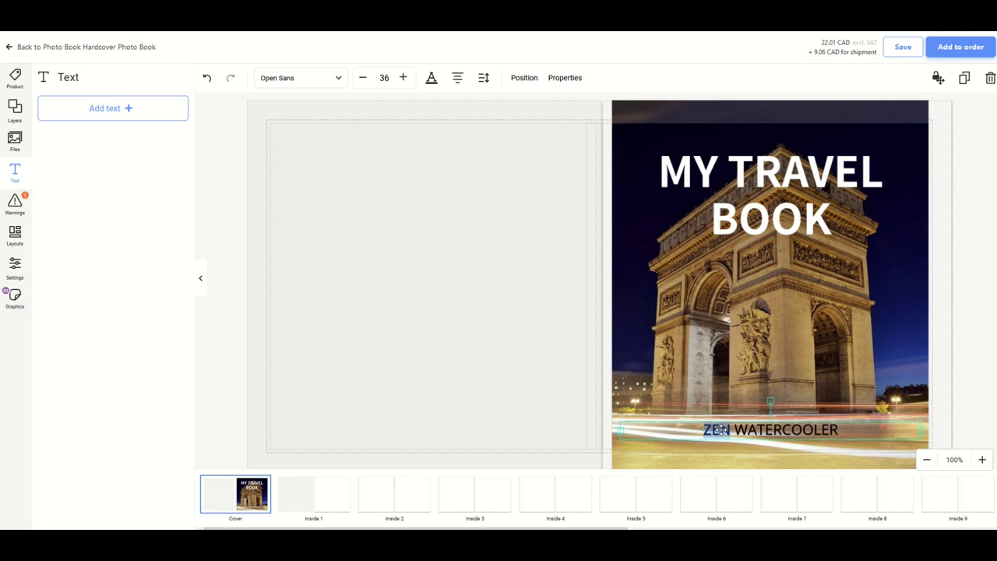
{"action": "left_click", "coordinate": [339, 79]}
{"action": "left_click", "coordinate": [94, 288]}
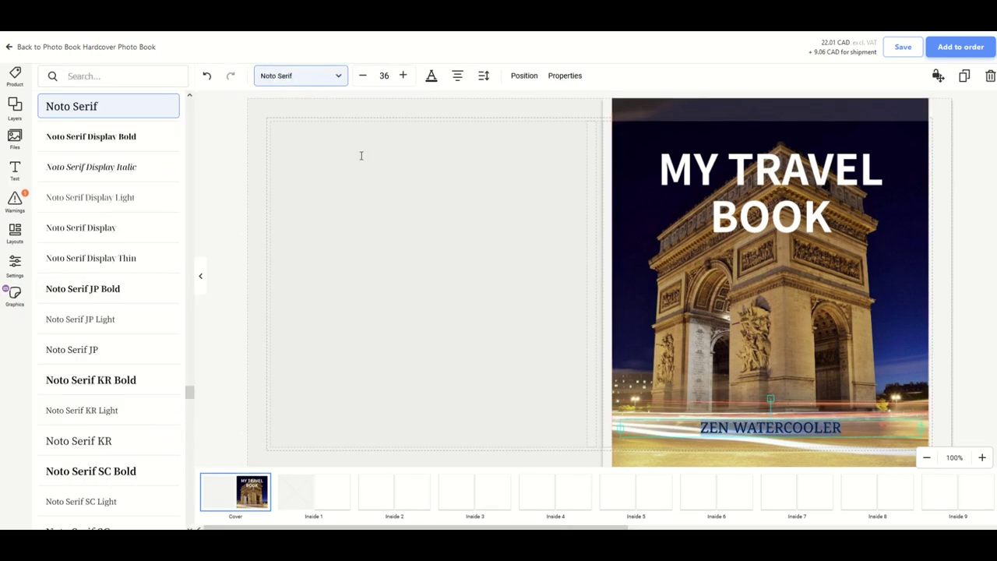
{"action": "left_click", "coordinate": [430, 77]}
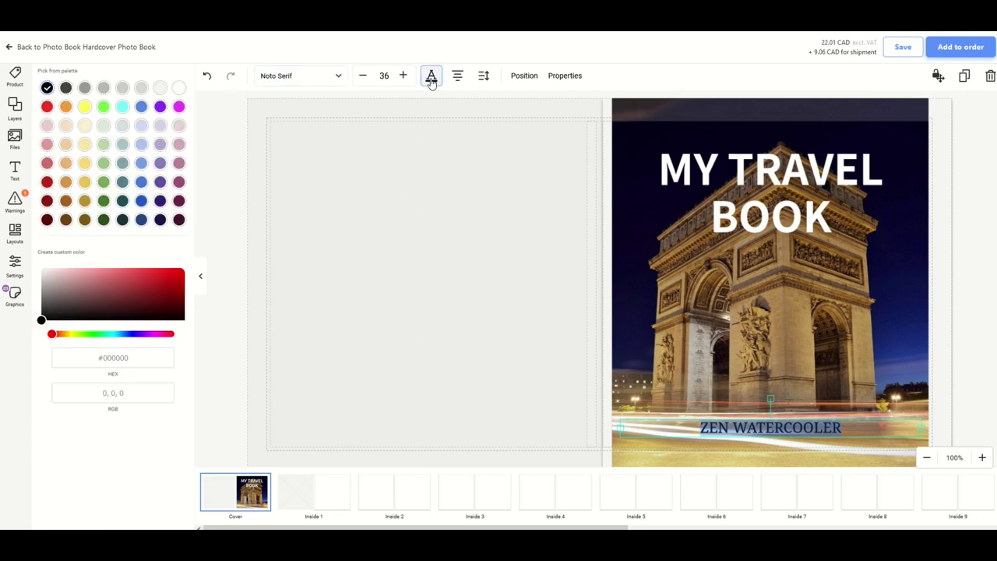
{"action": "left_click", "coordinate": [179, 88]}
{"action": "left_click", "coordinate": [385, 244]}
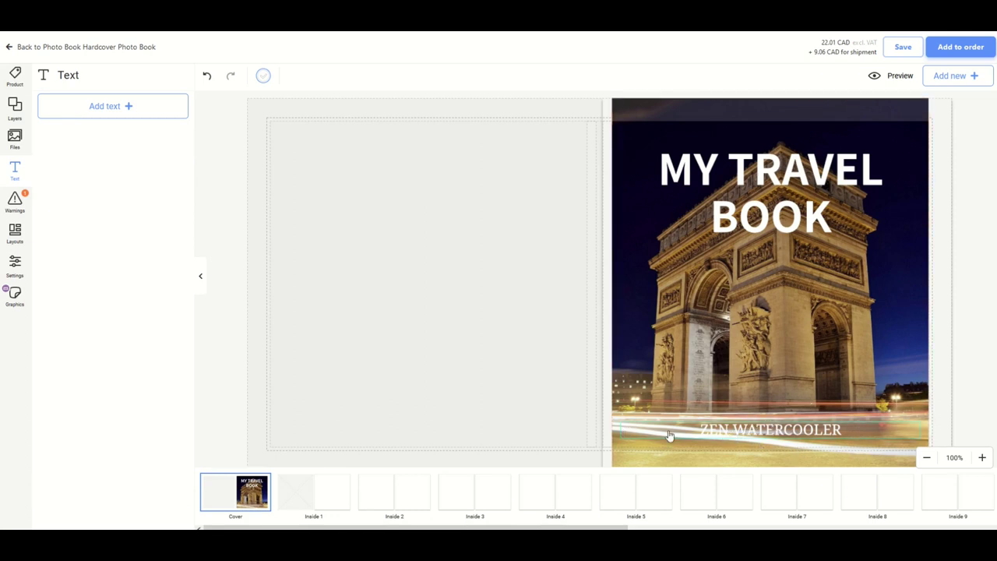
- Place AA Black.jpg as a narrow bar at the ZEN WATERCOOLER text and move its layer below both text layers
{"action": "left_click", "coordinate": [744, 438]}
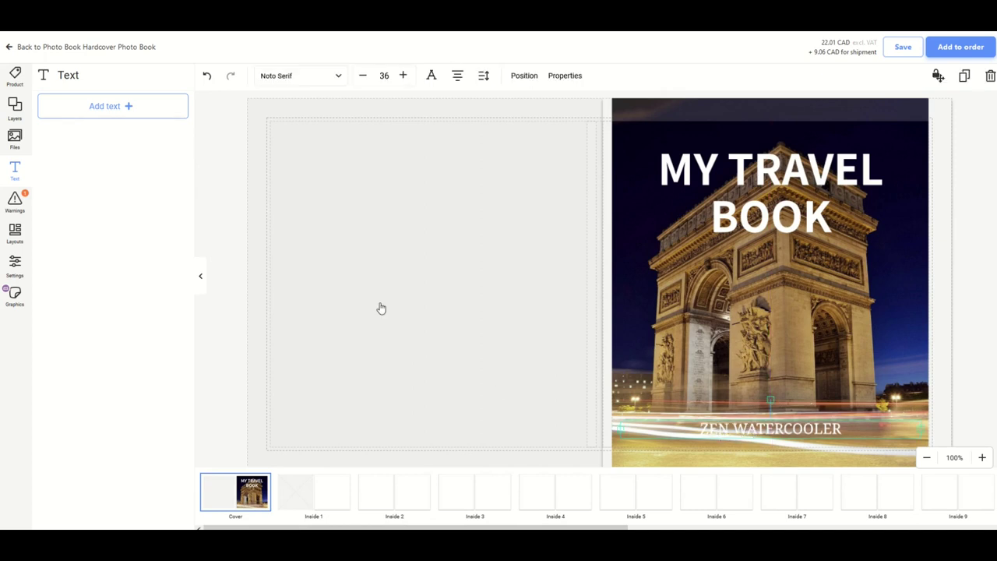
{"action": "left_click", "coordinate": [25, 148]}
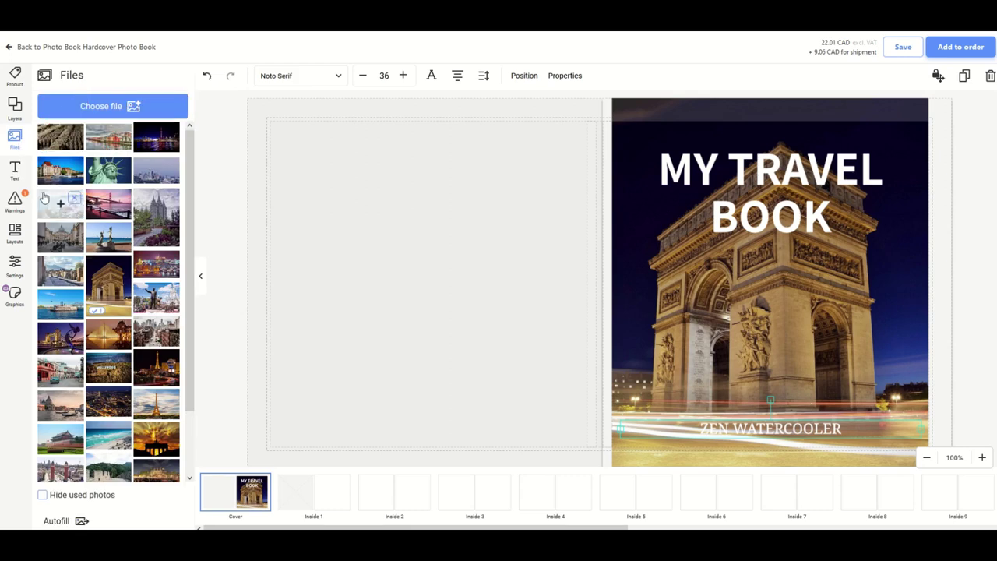
{"action": "scroll", "coordinate": [70, 224], "scroll_direction": "down", "scroll_amount": 3}
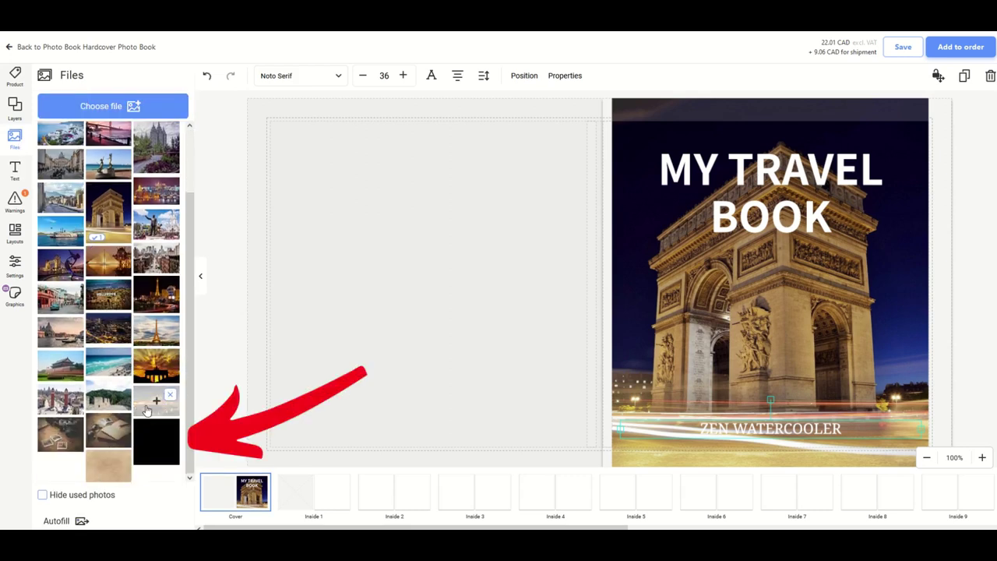
{"action": "left_click_drag", "start_coordinate": [156, 444], "coordinate": [749, 252]}
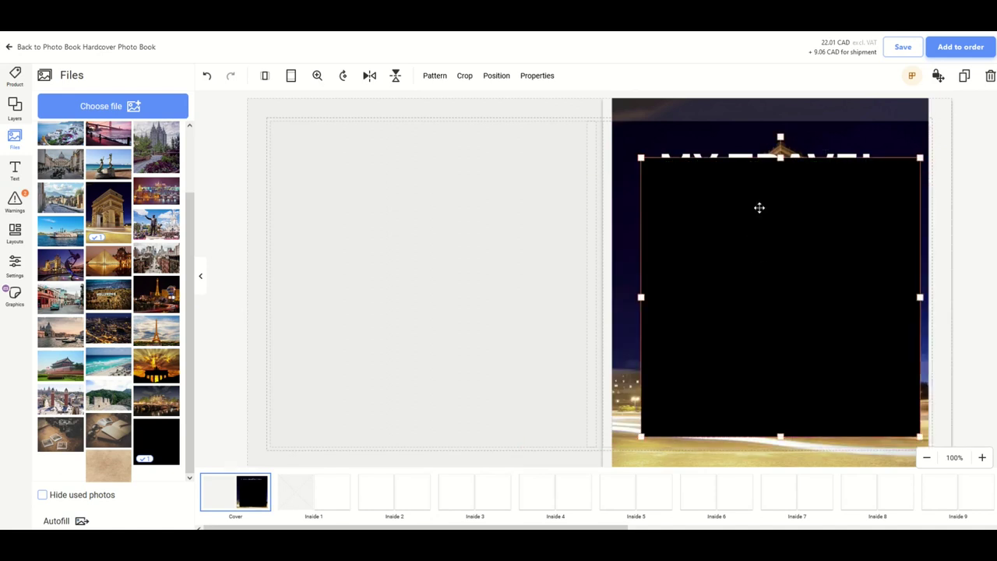
{"action": "left_click_drag", "start_coordinate": [779, 159], "coordinate": [759, 429]}
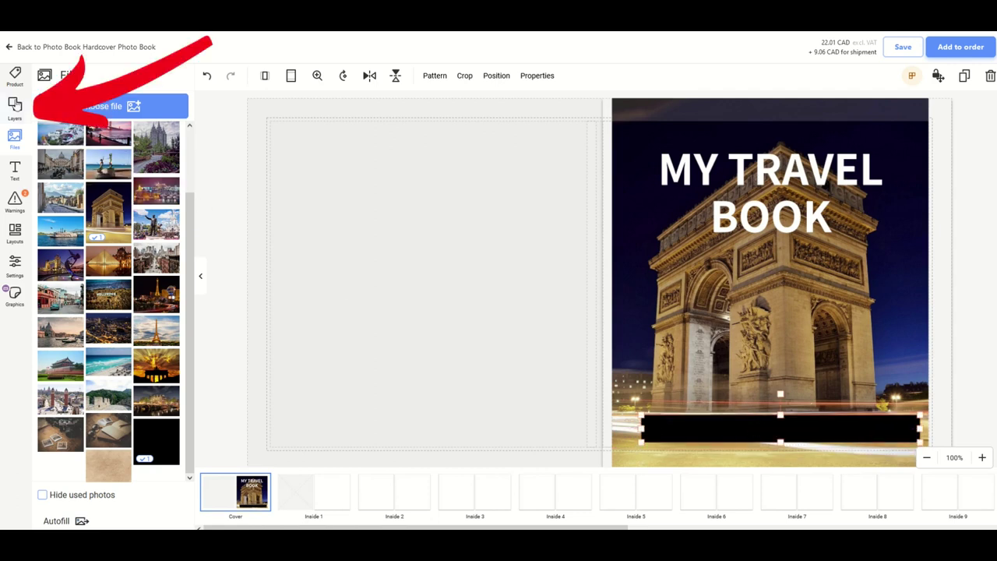
{"action": "left_click", "coordinate": [15, 106]}
{"action": "left_click_drag", "start_coordinate": [110, 152], "coordinate": [129, 229]}
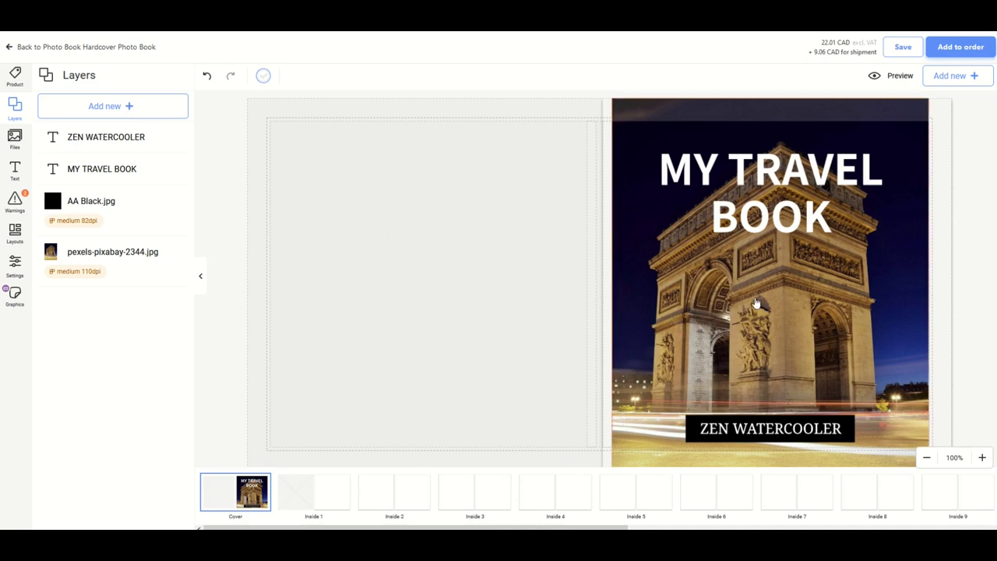
- Place the terracotta warriors photo on the Inside 1 spread and enlarge it to fill the printable page
{"action": "left_click", "coordinate": [323, 492]}
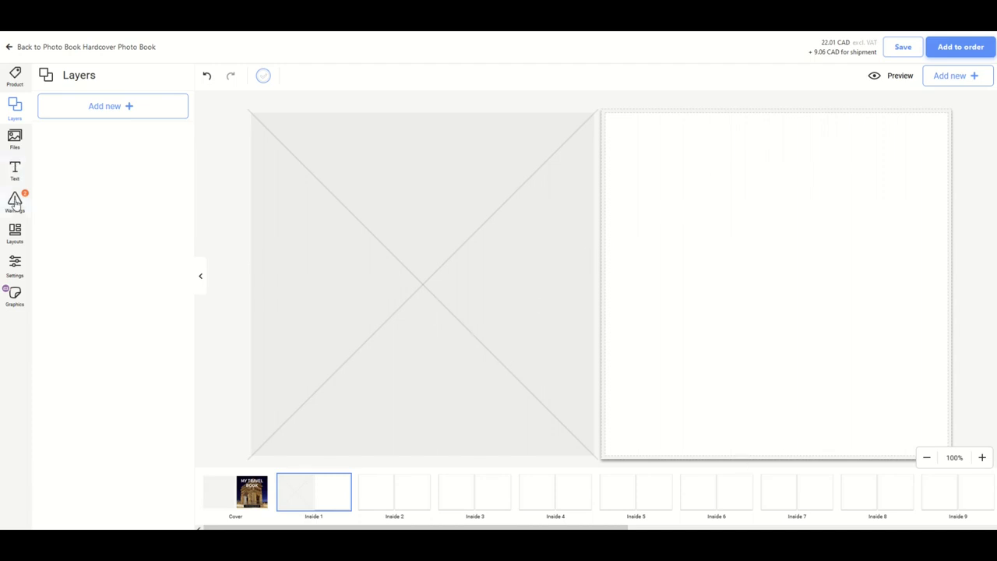
{"action": "left_click", "coordinate": [15, 138]}
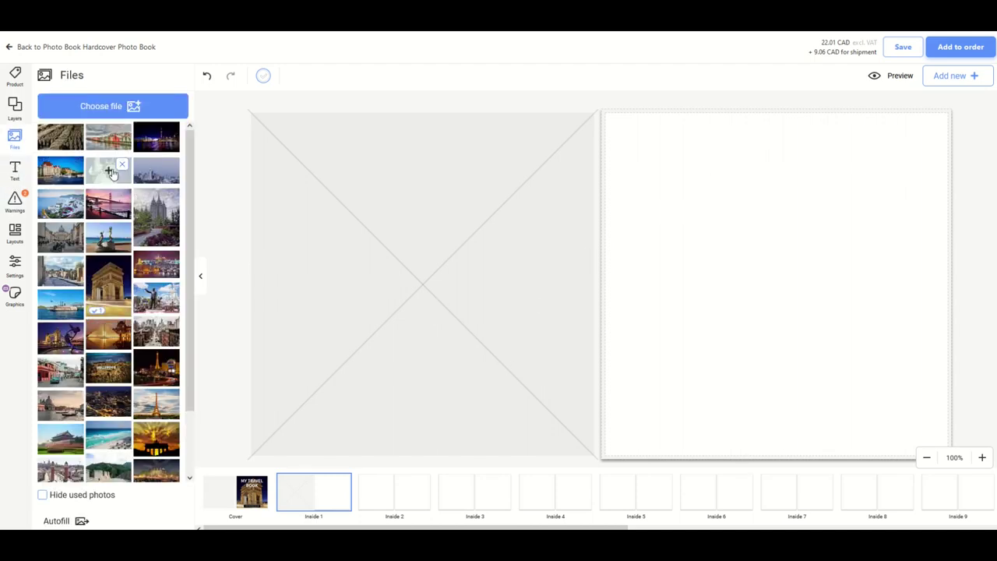
{"action": "left_click", "coordinate": [61, 142]}
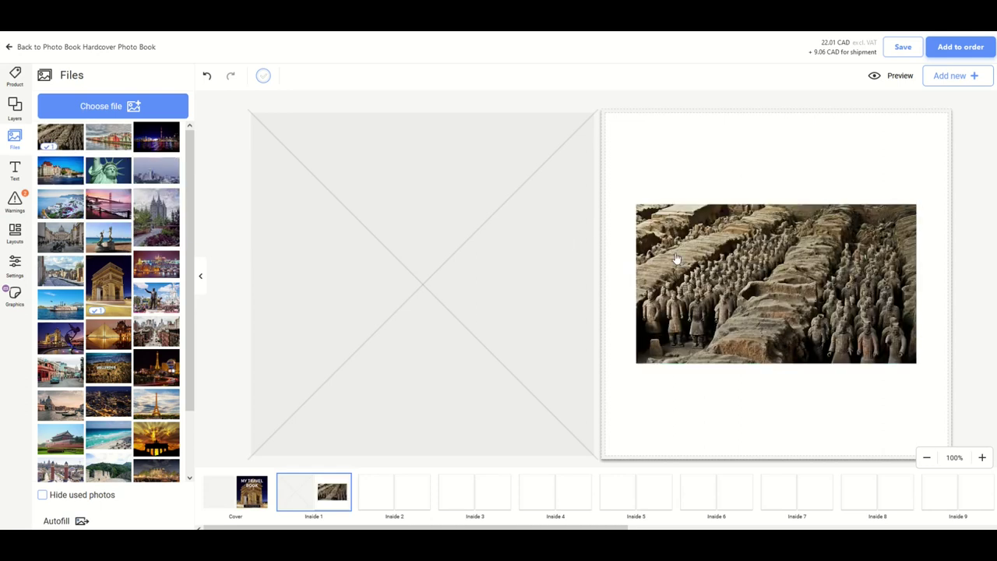
{"action": "left_click", "coordinate": [724, 270]}
{"action": "left_click_drag", "start_coordinate": [635, 204], "coordinate": [338, 112]}
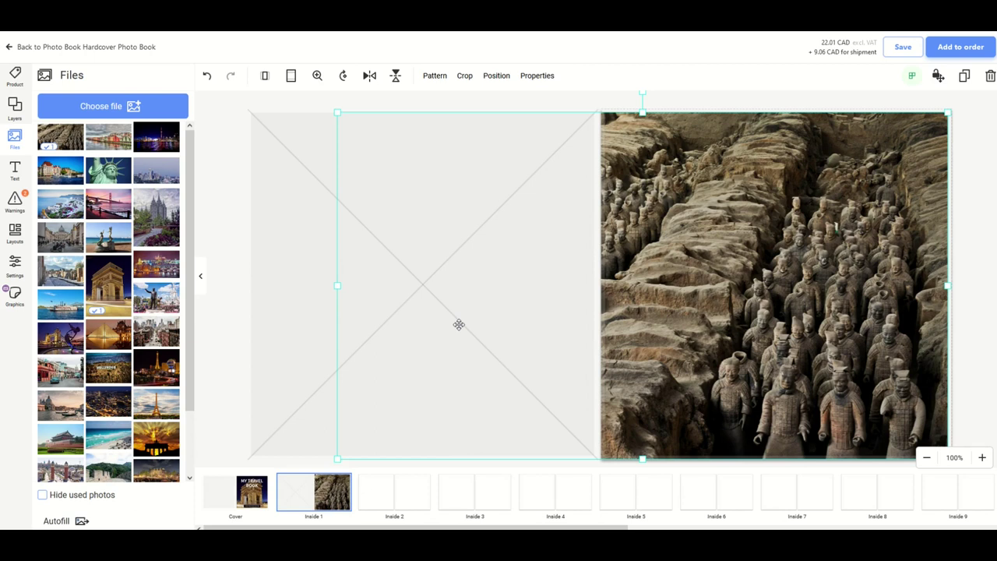
- Review the first average-quality warning for the cover photo, then return to the warriors photo on Inside 1
{"action": "left_click", "coordinate": [15, 200]}
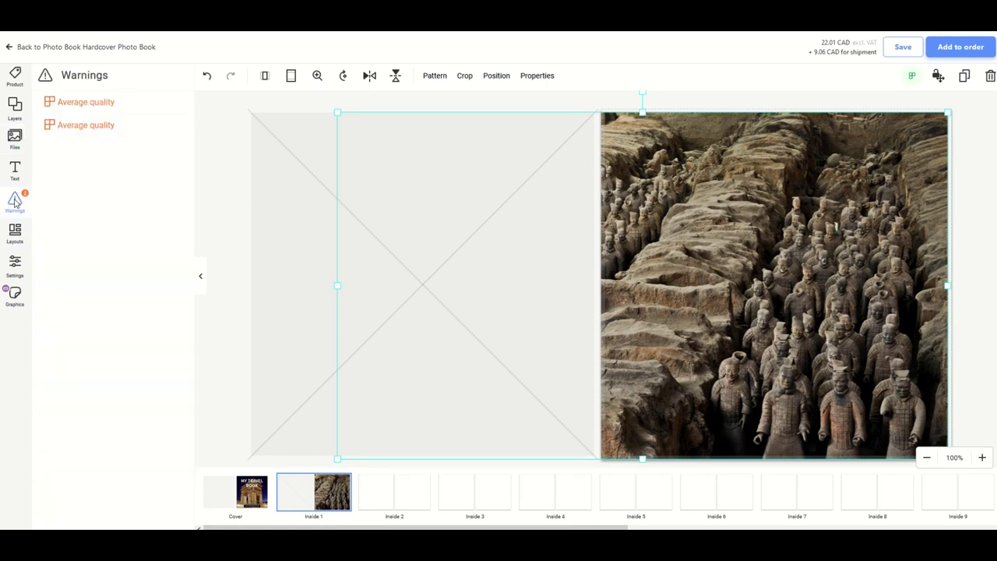
{"action": "left_click", "coordinate": [53, 106]}
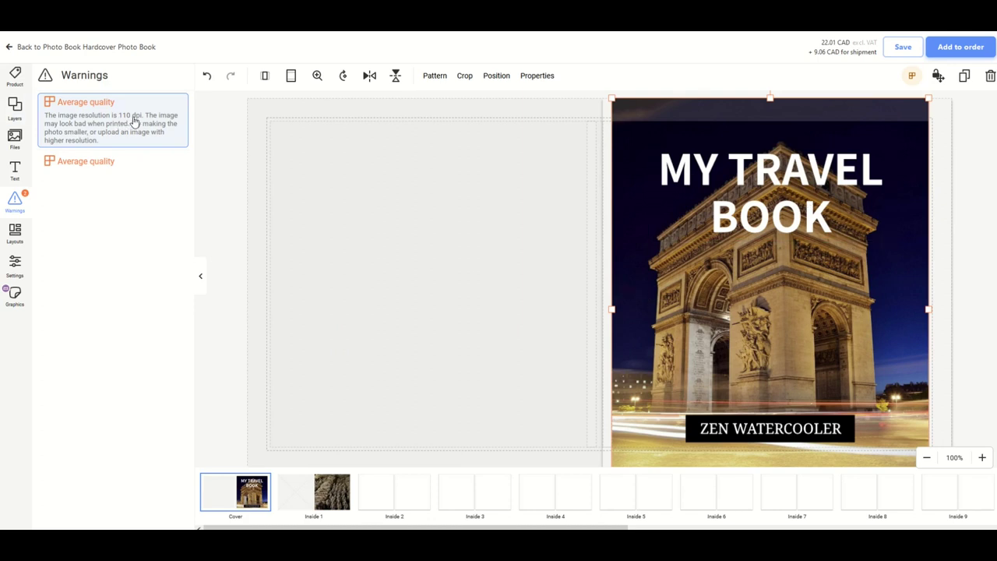
{"action": "left_click", "coordinate": [318, 493]}
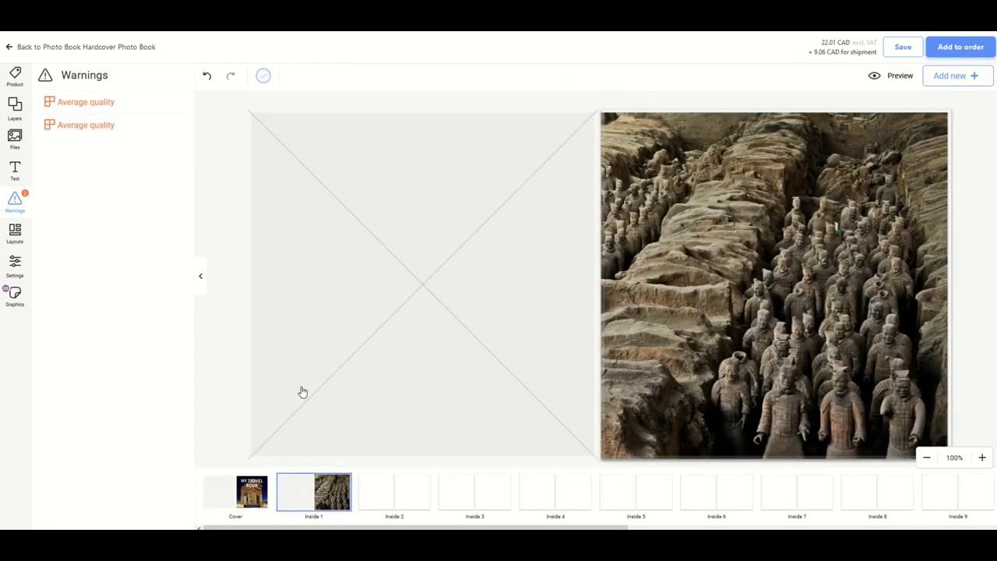
{"action": "left_click", "coordinate": [715, 303]}
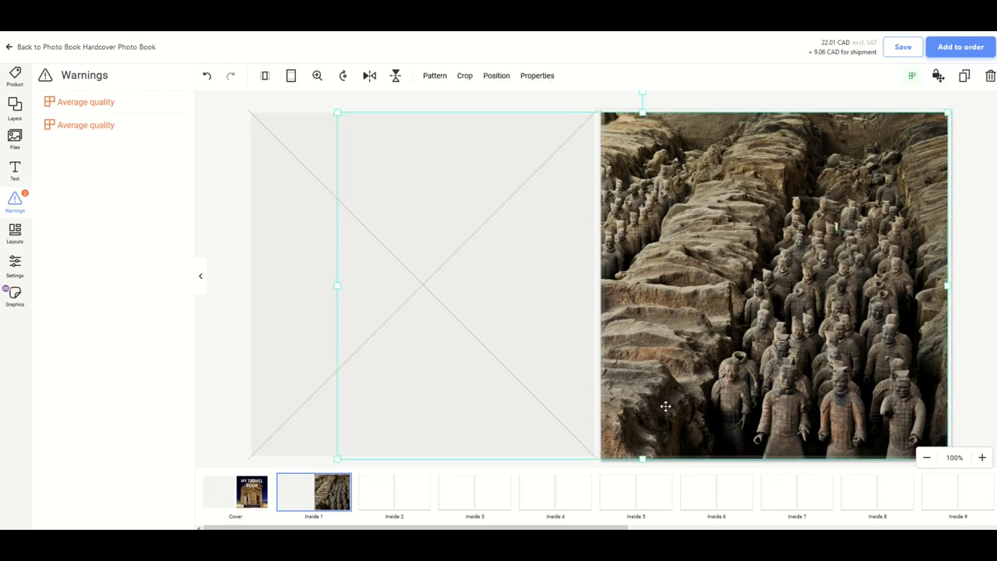
- Add a text box reading "Terracotta Warriors" over the photo on the Inside 1 page
{"action": "left_click", "coordinate": [16, 170]}
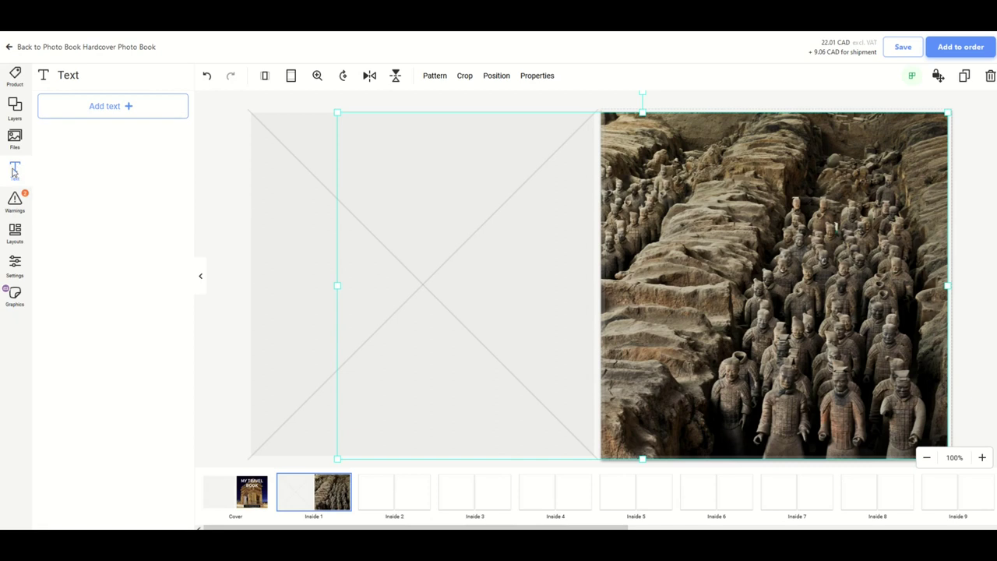
{"action": "left_click", "coordinate": [98, 107]}
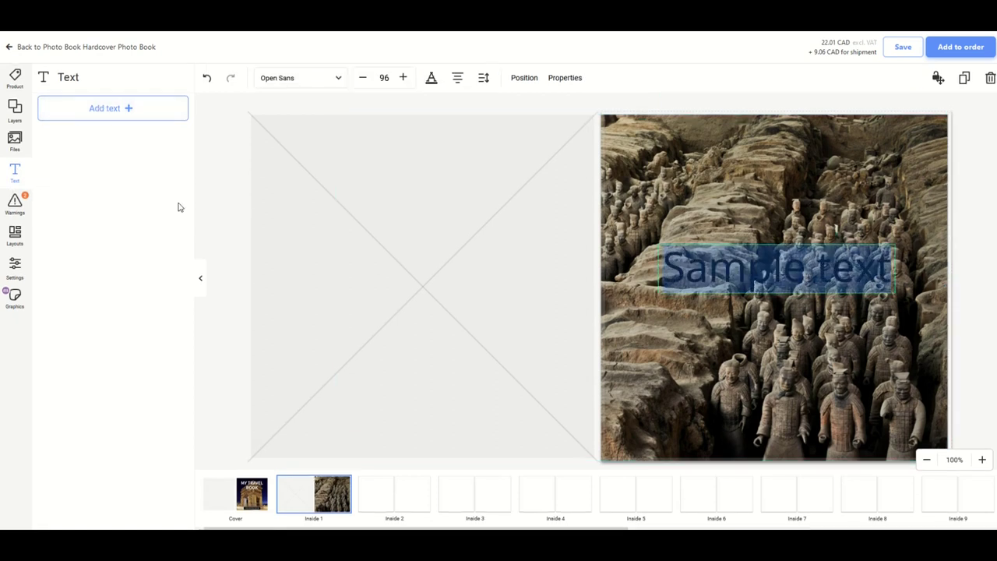
{"action": "key", "text": "BackSpace"}
{"action": "type", "text": "Terracotta Warriors"}
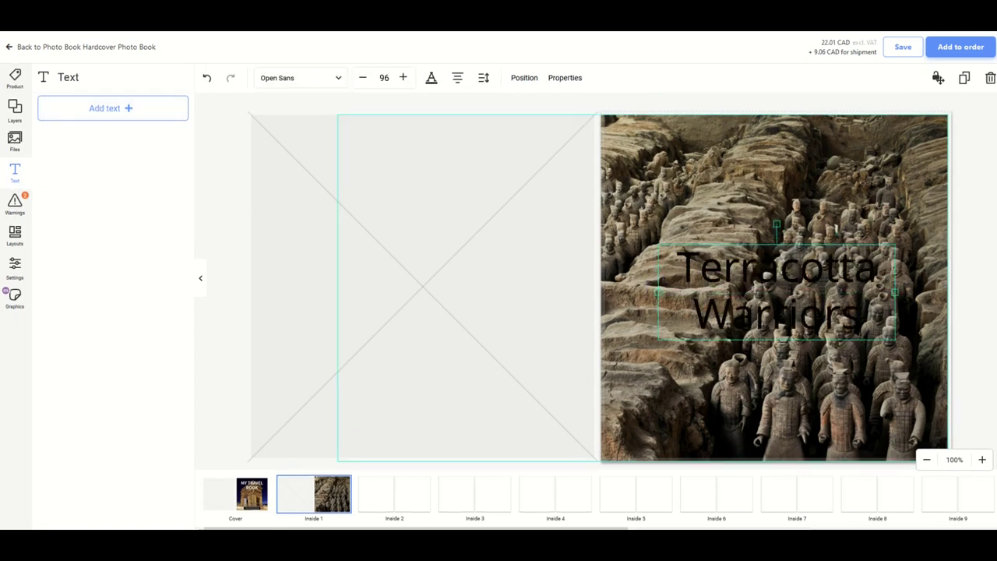
- Colour the "Terracotta Warriors" text white and move it to the upper part of the Inside 1 page
{"action": "key", "text": "ctrl+a"}
{"action": "left_click", "coordinate": [430, 77]}
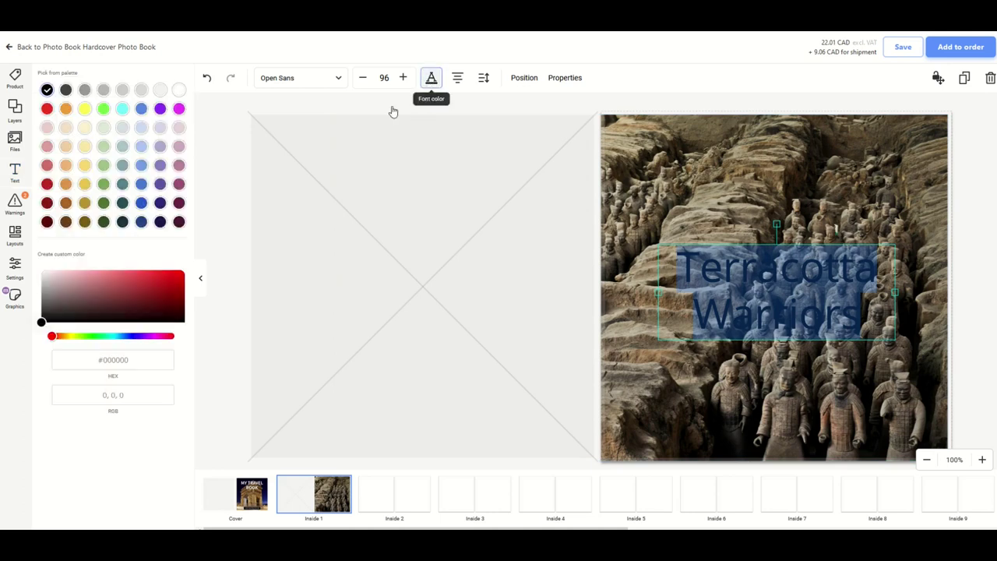
{"action": "left_click", "coordinate": [178, 90]}
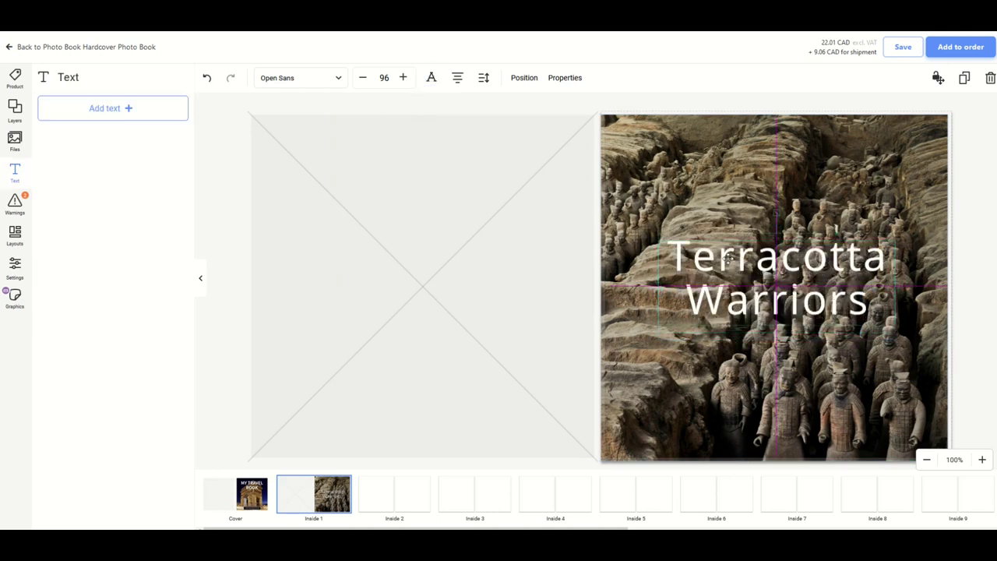
{"action": "left_click_drag", "start_coordinate": [734, 282], "coordinate": [701, 179]}
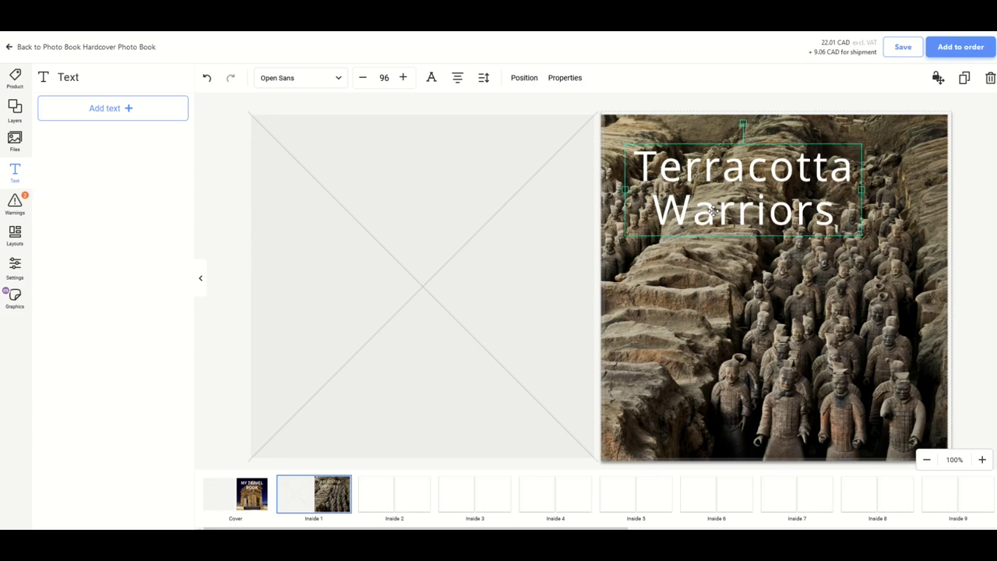
- Widen the letter spacing of the "Terracotta Warriors" title and centre it horizontally near the upper edge of the page
{"action": "left_click", "coordinate": [523, 81]}
{"action": "left_click", "coordinate": [482, 81]}
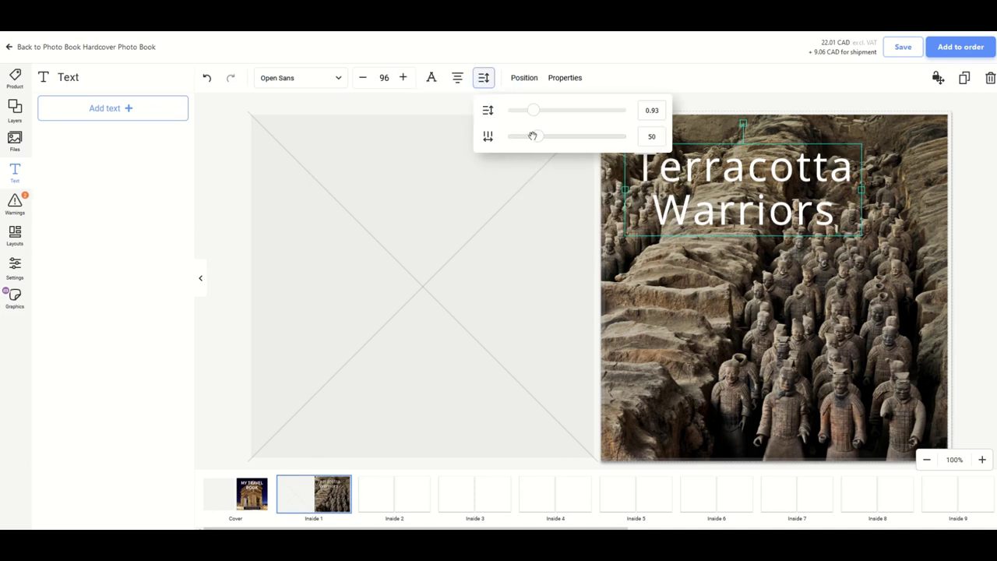
{"action": "mouse_move", "coordinate": [533, 136]}
{"action": "left_mouse_down"}
{"action": "mouse_move", "coordinate": [562, 140]}
{"action": "mouse_move", "coordinate": [510, 148]}
{"action": "mouse_move", "coordinate": [545, 151]}
{"action": "left_mouse_up"}
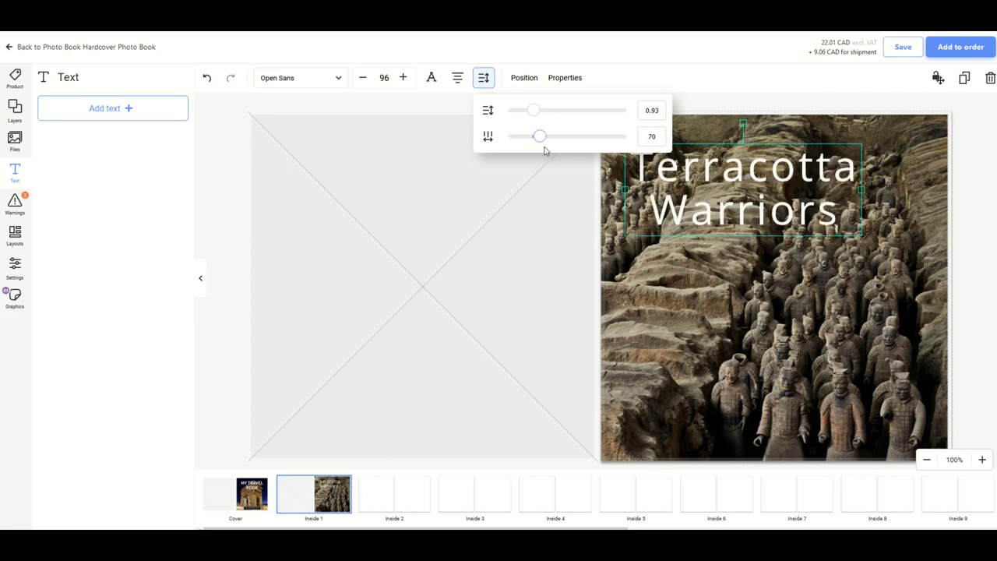
{"action": "left_click", "coordinate": [732, 277]}
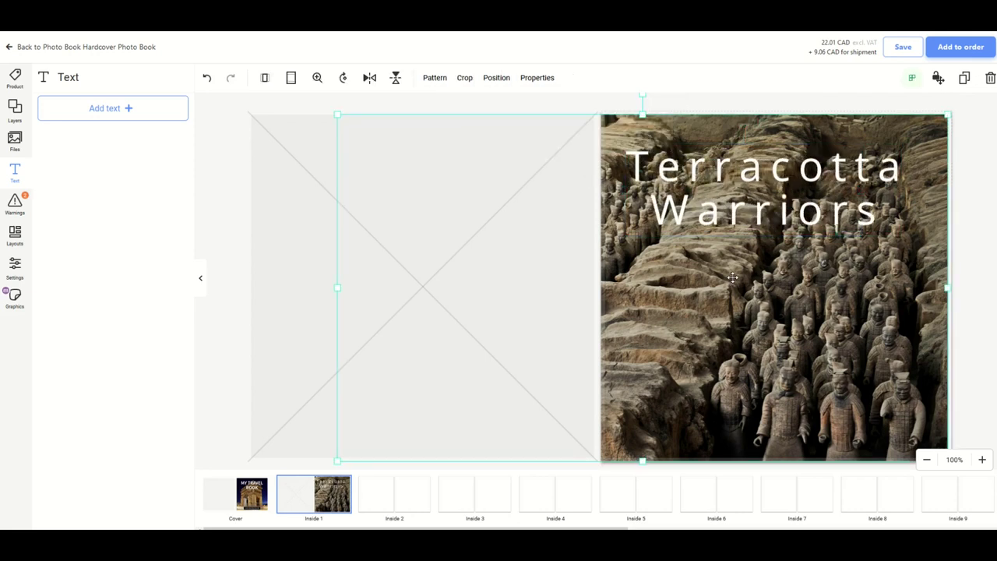
{"action": "left_click", "coordinate": [719, 217]}
{"action": "left_click_drag", "start_coordinate": [720, 216], "coordinate": [733, 209]}
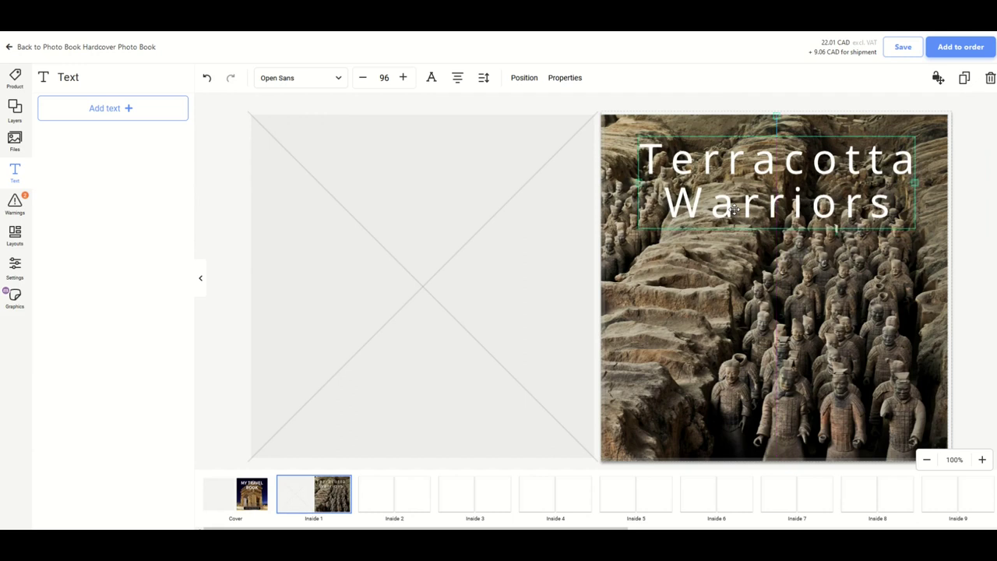
{"action": "left_click", "coordinate": [694, 293]}
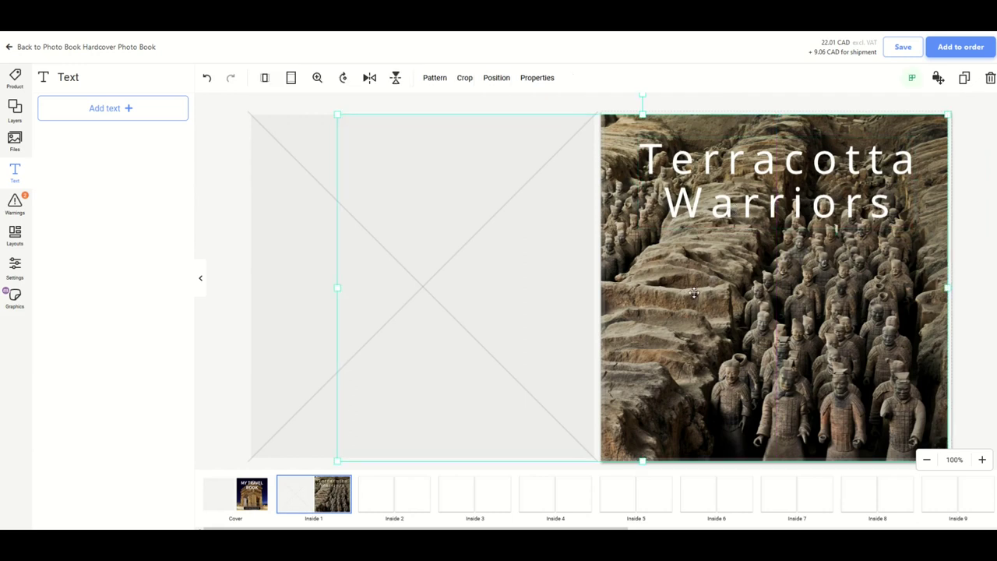
- Place the Trondheim waterfront photo on the Inside 2 spread and enlarge it to cover both pages
{"action": "left_click", "coordinate": [397, 503]}
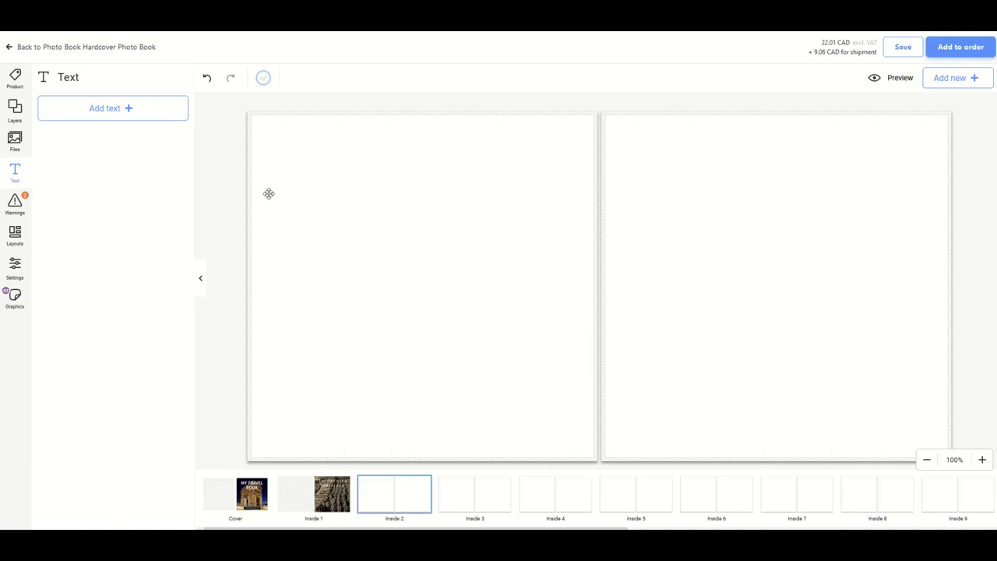
{"action": "left_click", "coordinate": [14, 140]}
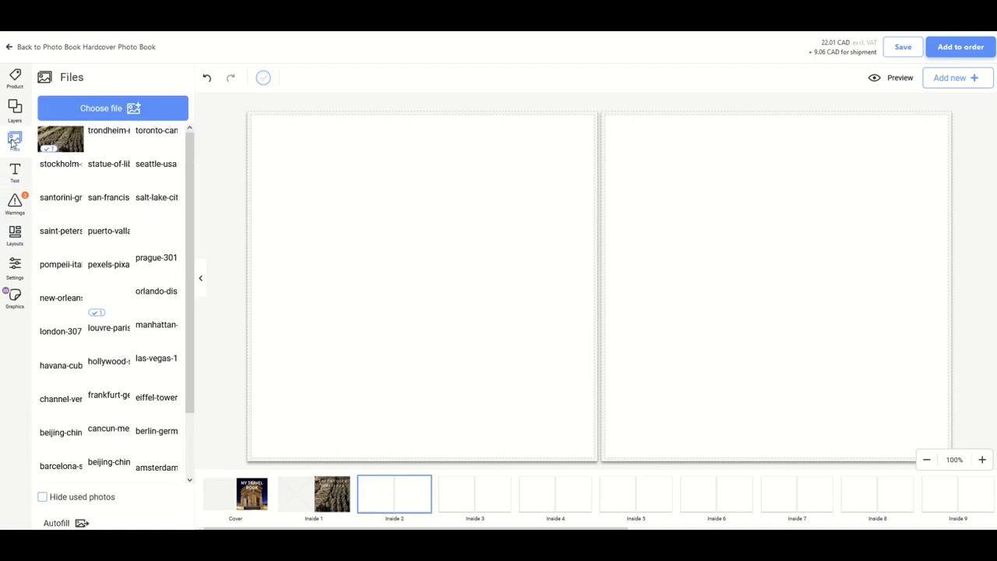
{"action": "left_click_drag", "start_coordinate": [60, 138], "coordinate": [257, 197]}
{"action": "left_click_drag", "start_coordinate": [494, 304], "coordinate": [598, 273]}
{"action": "left_click_drag", "start_coordinate": [458, 396], "coordinate": [248, 465]}
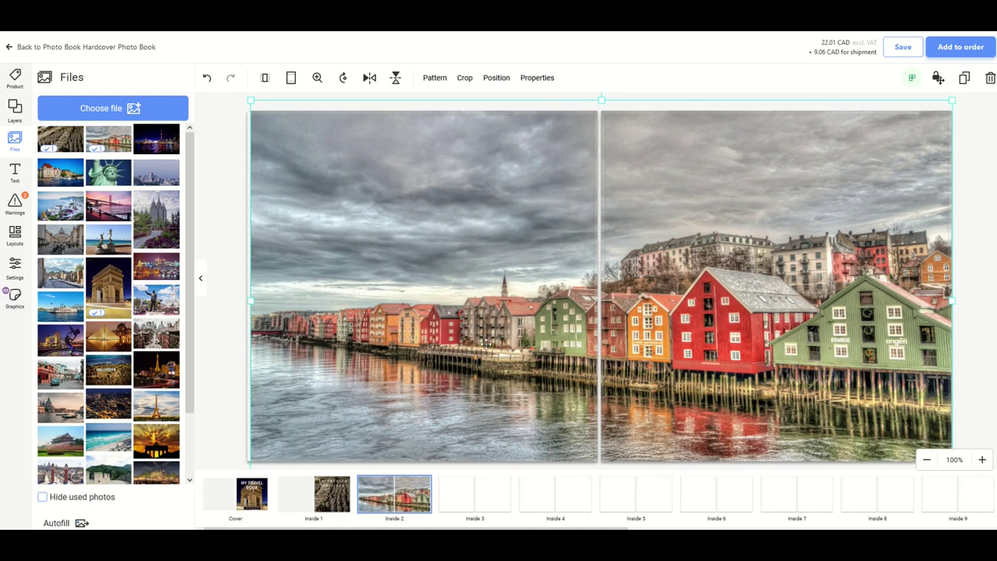
- Add a white "Trondheim" title in the upper part of the left page of Inside 2
{"action": "left_click", "coordinate": [15, 173]}
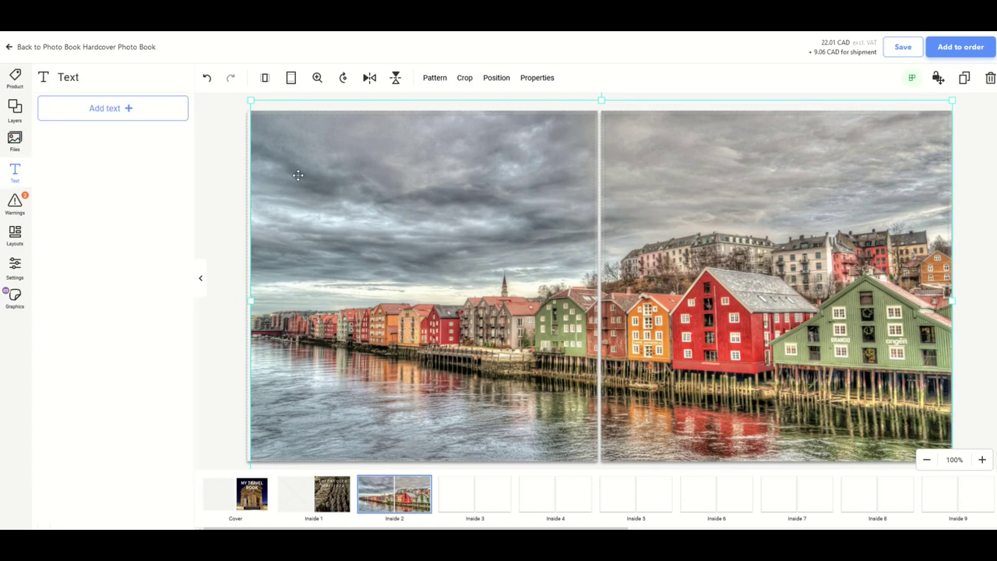
{"action": "left_click", "coordinate": [125, 116]}
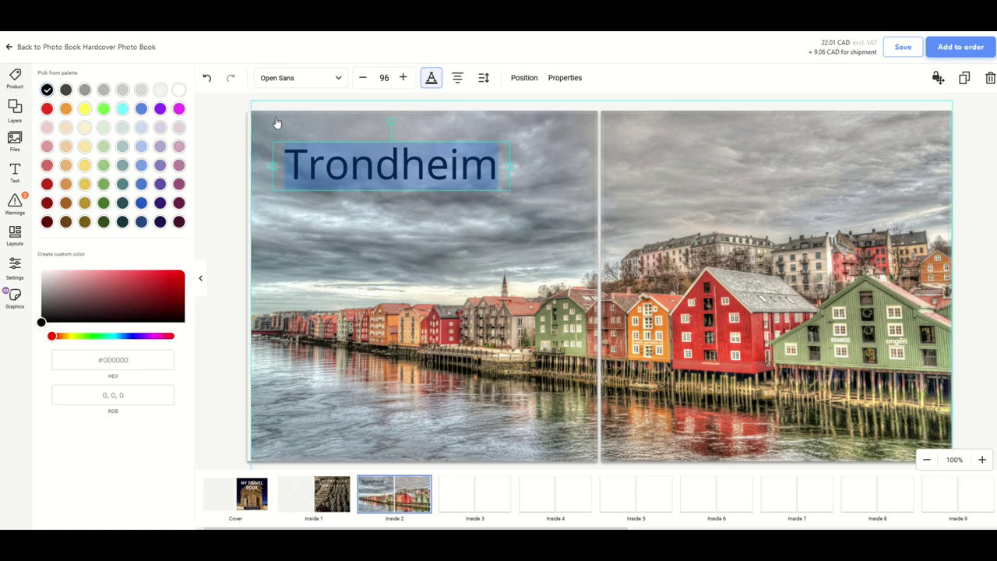
{"action": "left_click", "coordinate": [316, 218]}
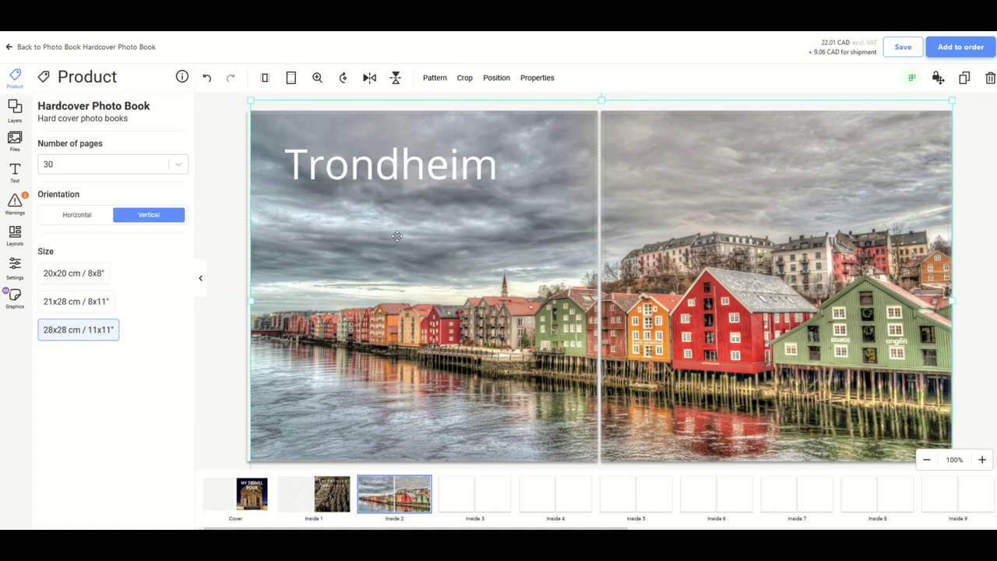
- Add a size 10 text box with the paragraph starting "The settlement was founded in 997 as a trading post" and position it below the Trondheim title
{"action": "left_click", "coordinate": [14, 173]}
{"action": "left_click", "coordinate": [129, 113]}
{"action": "left_click_drag", "start_coordinate": [484, 267], "coordinate": [629, 269]}
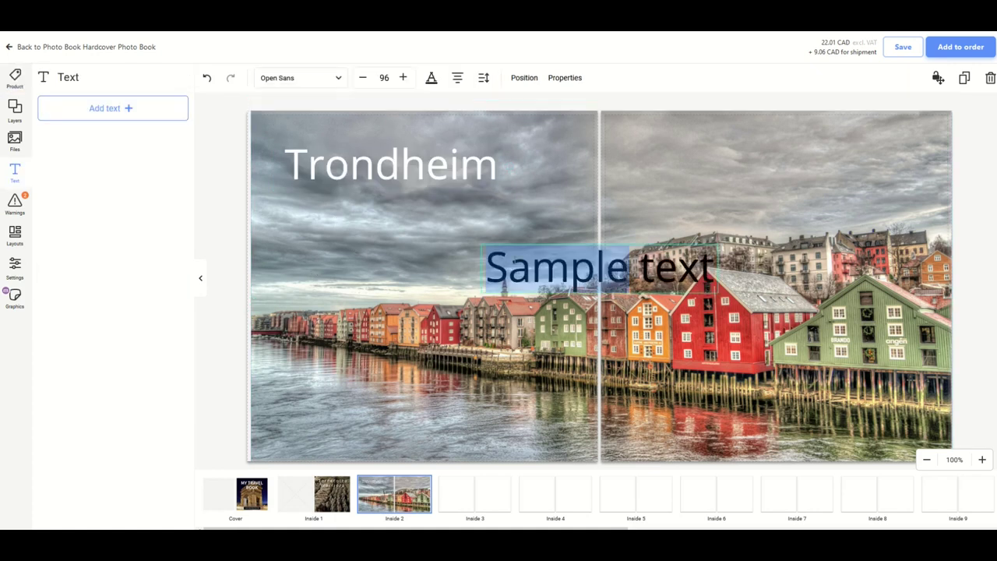
{"action": "left_click", "coordinate": [383, 78]}
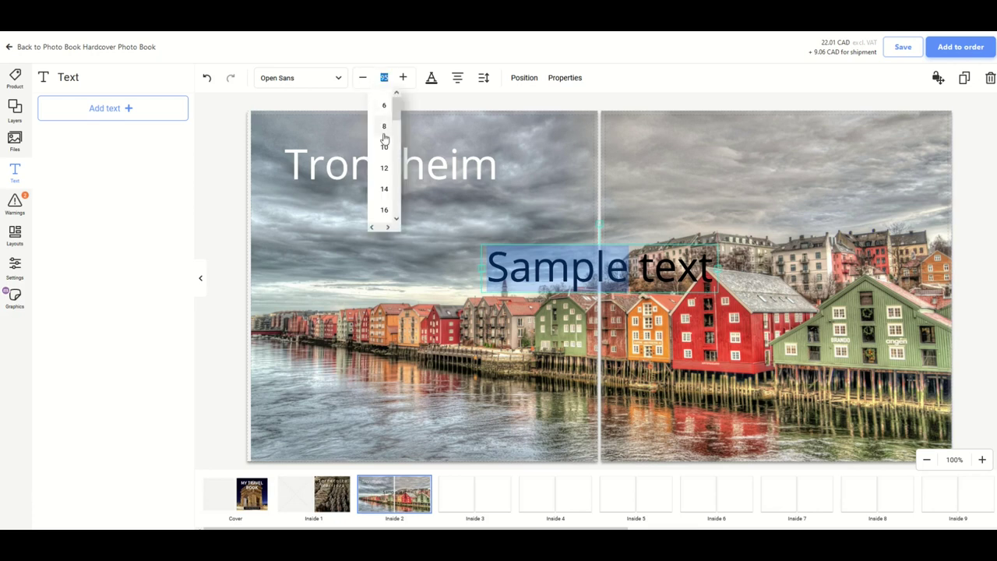
{"action": "left_click", "coordinate": [384, 146]}
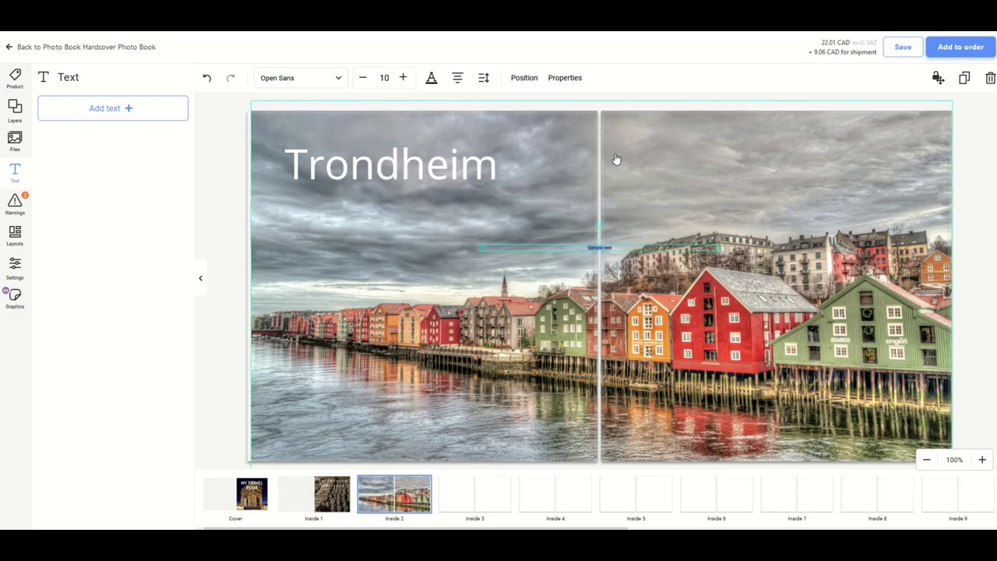
{"action": "type", "text": "The settlement was founded in 997 as a trading post, and it served as the capital of Norway during the Viking Age until 1217. From 1152 to 1537, the city was the seat of the Catholic Archdiocese of Nidaros; since then, it has remained the seat of the Lutheran Diocese of Nidaros and the Nidaros Cathedral. It was incorporated in 1838. The current municipality dates from 1964, when Trondheim merged with Byneset, Leinstrand, Strinda and Tiller, and the municipality was further expanded 1 January 2020 when Trondheim merged with Klæbu"}
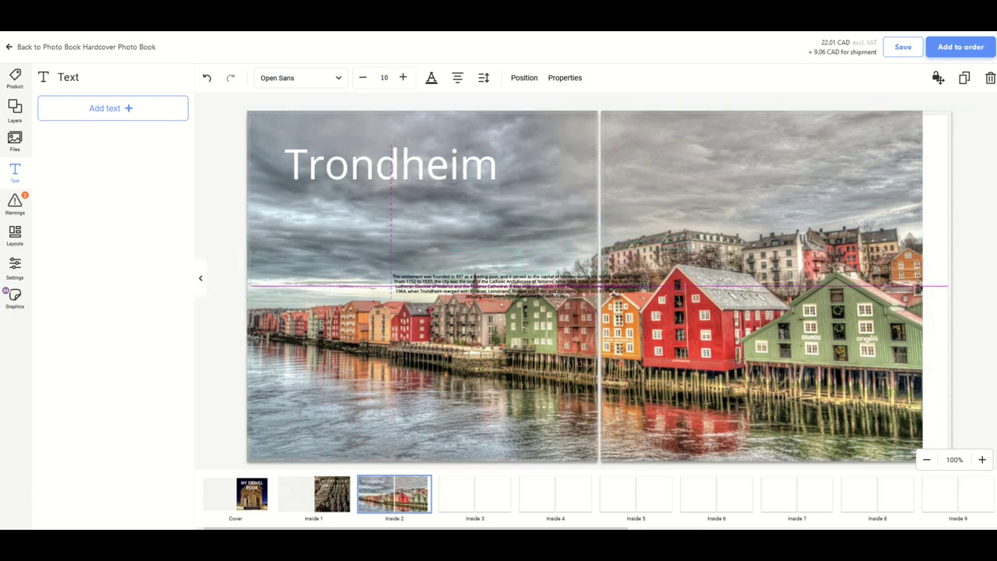
{"action": "left_click_drag", "start_coordinate": [363, 213], "coordinate": [367, 212]}
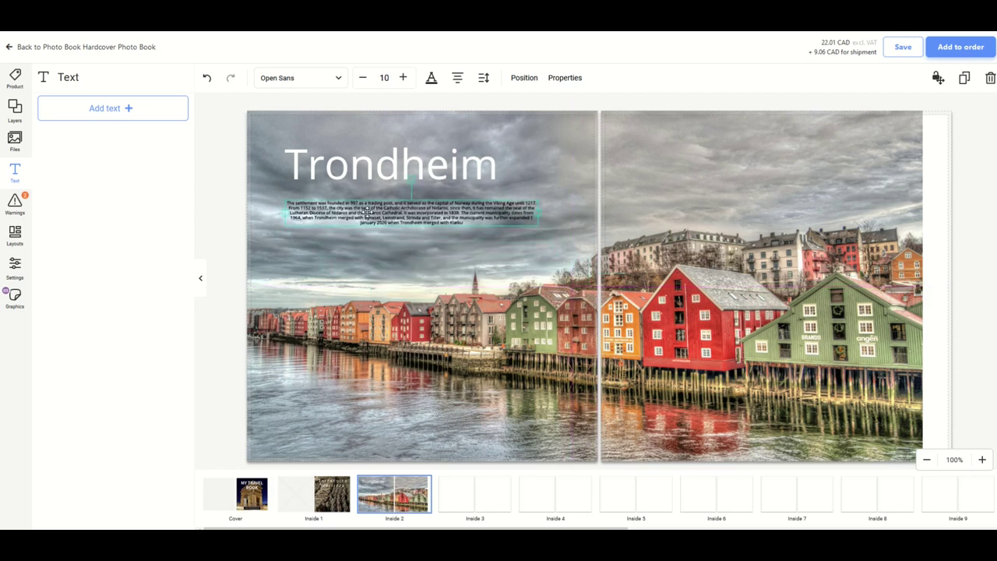
- Colour the Trondheim paragraph white, set its font size to 17 and centre it under the title
{"action": "double_click", "coordinate": [366, 212]}
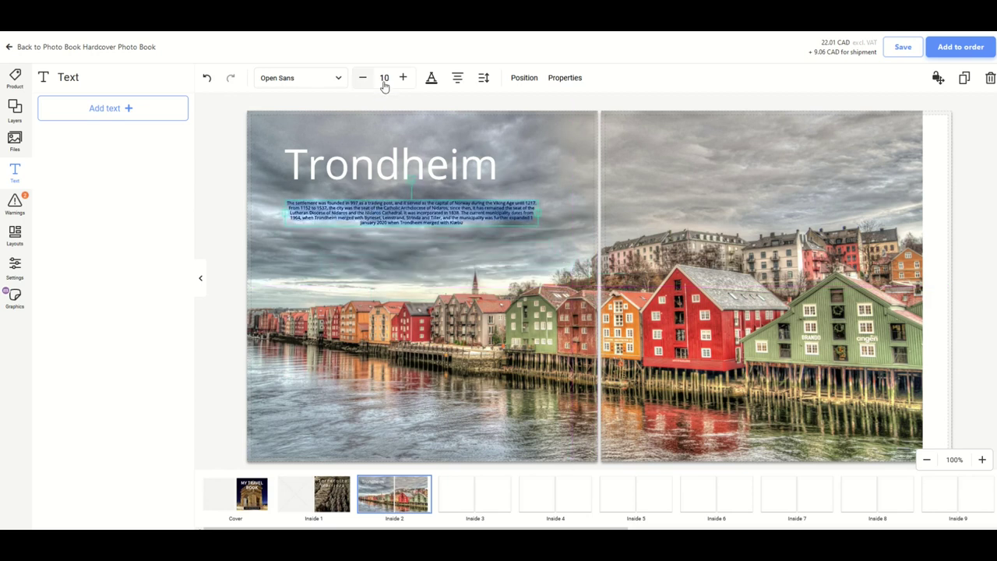
{"action": "left_click", "coordinate": [431, 77]}
{"action": "left_click", "coordinate": [179, 91]}
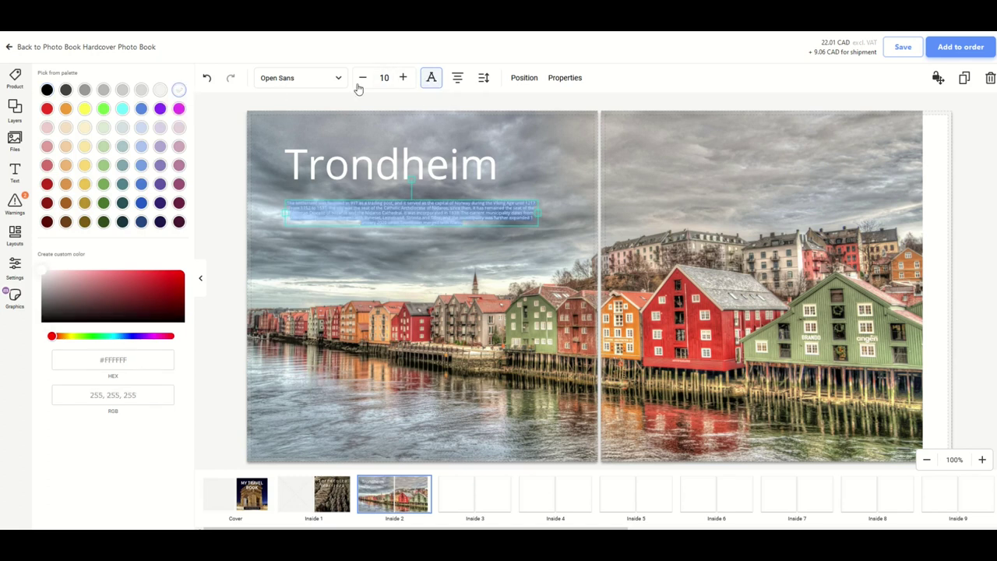
{"action": "left_click", "coordinate": [403, 79]}
{"action": "left_click", "coordinate": [403, 79]}
{"action": "left_click", "coordinate": [404, 79]}
{"action": "left_click", "coordinate": [403, 79]}
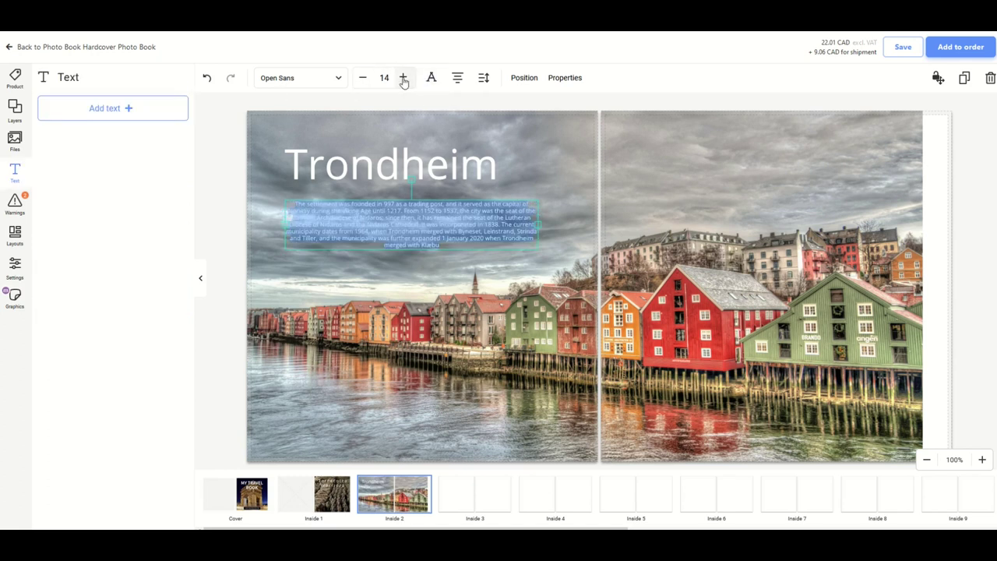
{"action": "left_click", "coordinate": [404, 79]}
{"action": "left_click", "coordinate": [404, 78]}
{"action": "left_click", "coordinate": [403, 78]}
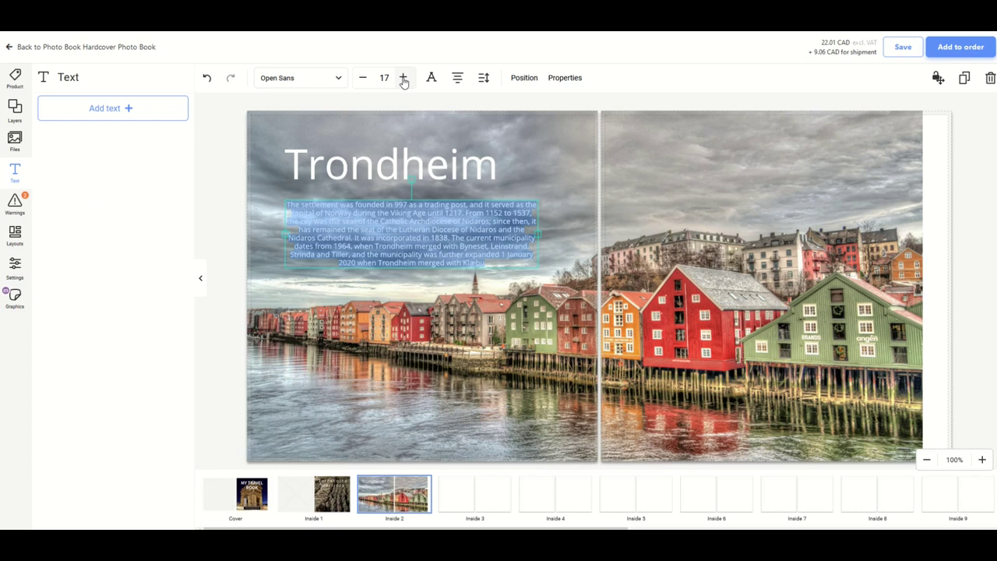
{"action": "left_click", "coordinate": [140, 327]}
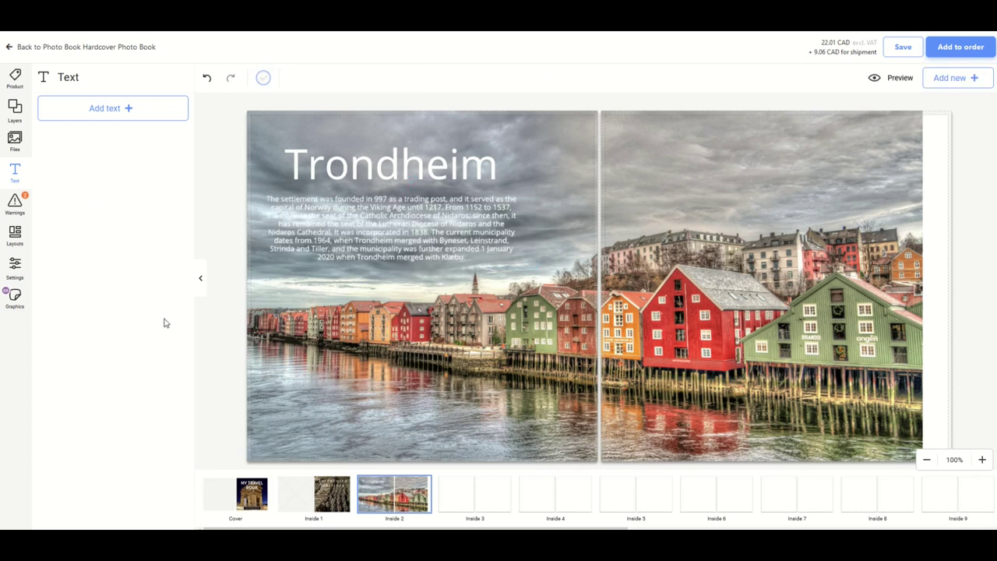
- Change the font colour of the whole Trondheim paragraph to black (#000000)
{"action": "left_click", "coordinate": [334, 234]}
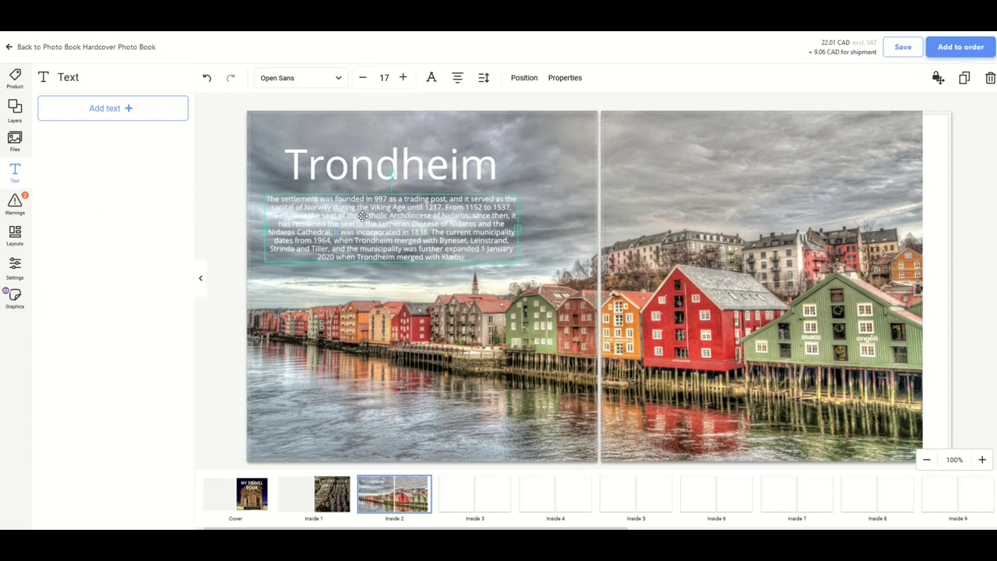
{"action": "key", "text": "ctrl+a"}
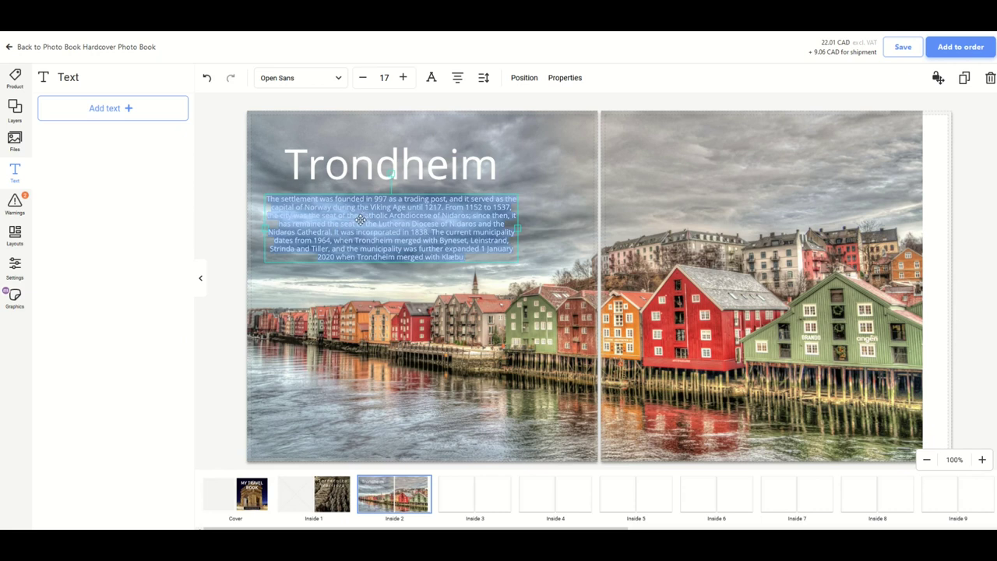
{"action": "left_click", "coordinate": [431, 78]}
{"action": "left_click", "coordinate": [48, 90]}
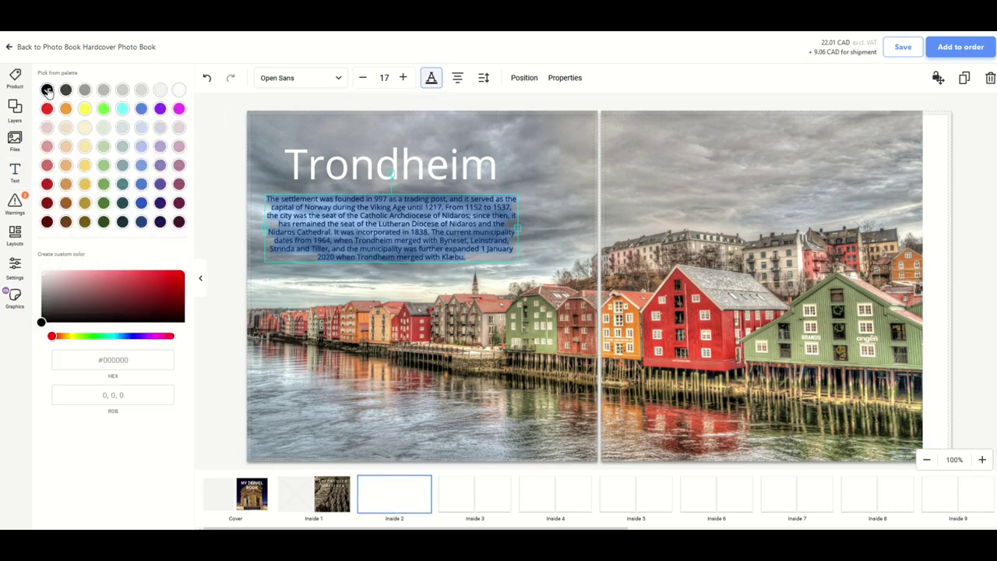
{"action": "left_click", "coordinate": [218, 291]}
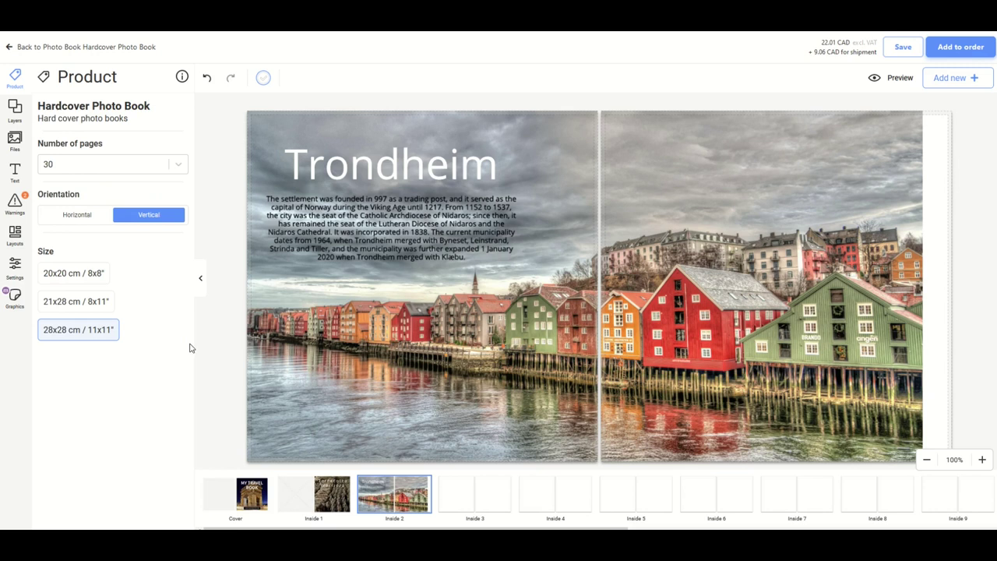
- Add the Toronto night skyline photo to the Inside 3 spread and shrink it to fit within the left page
{"action": "left_click", "coordinate": [442, 489]}
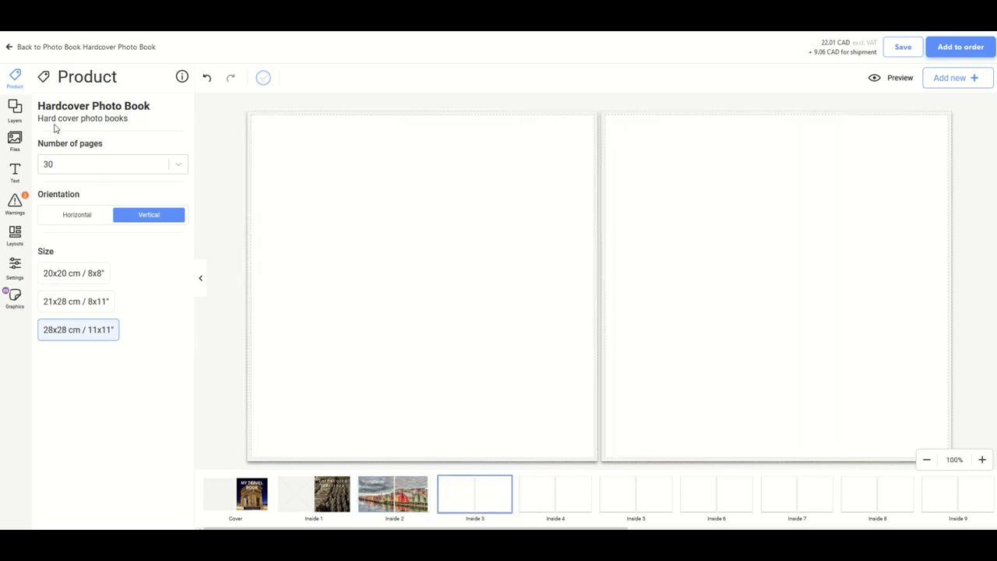
{"action": "left_click", "coordinate": [14, 147]}
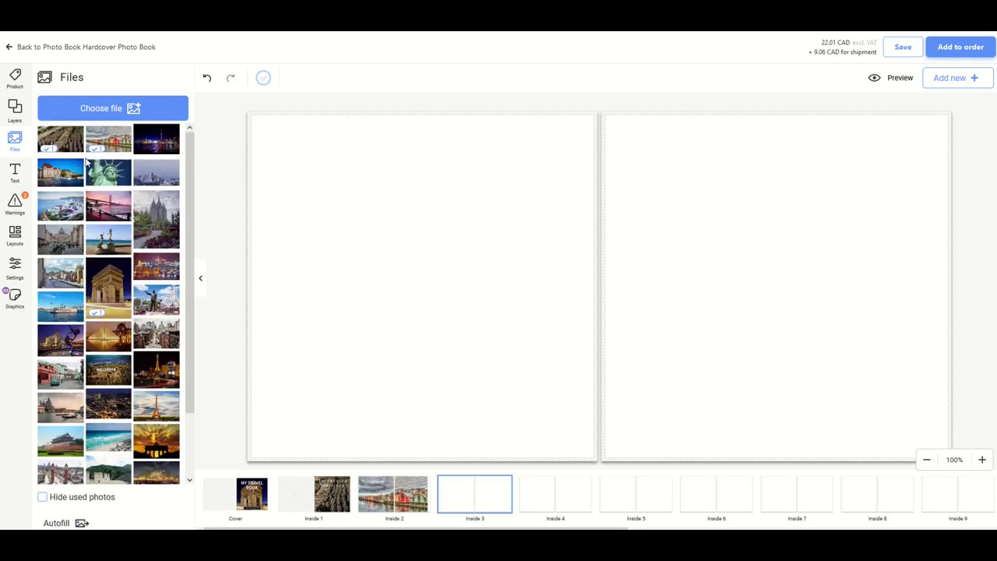
{"action": "mouse_move", "coordinate": [99, 165]}
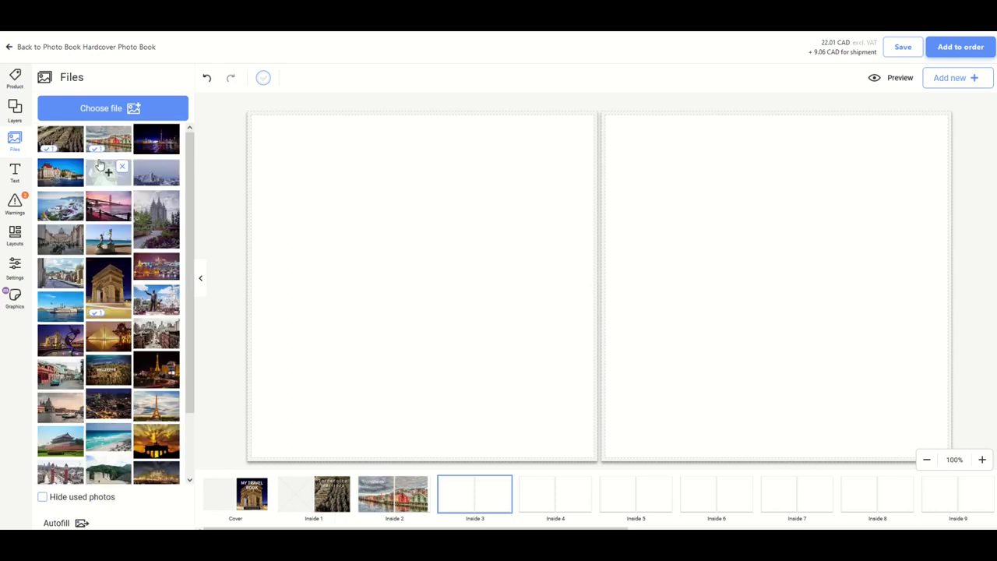
{"action": "left_click", "coordinate": [156, 141]}
{"action": "left_click", "coordinate": [407, 195]}
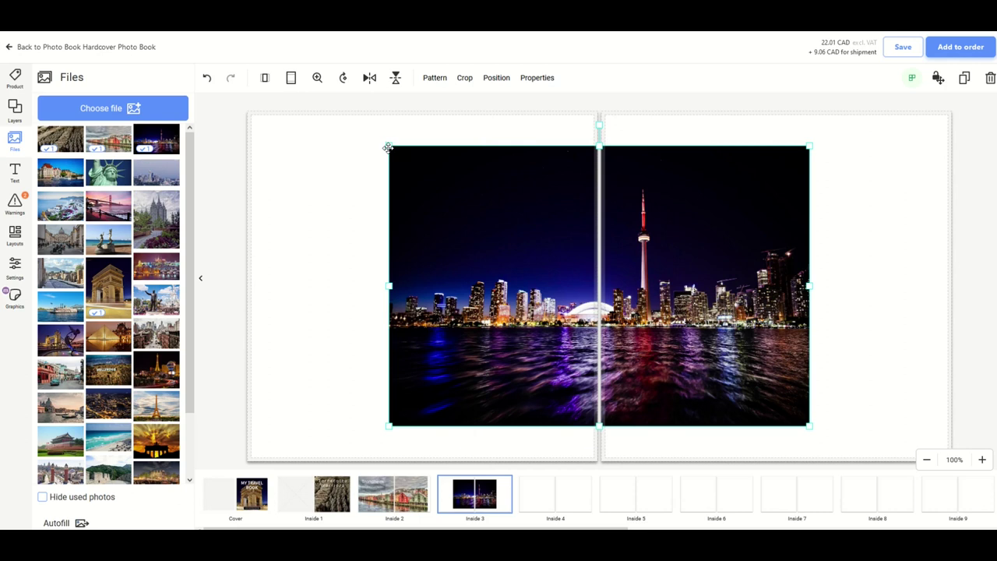
{"action": "left_click_drag", "start_coordinate": [387, 148], "coordinate": [322, 176]}
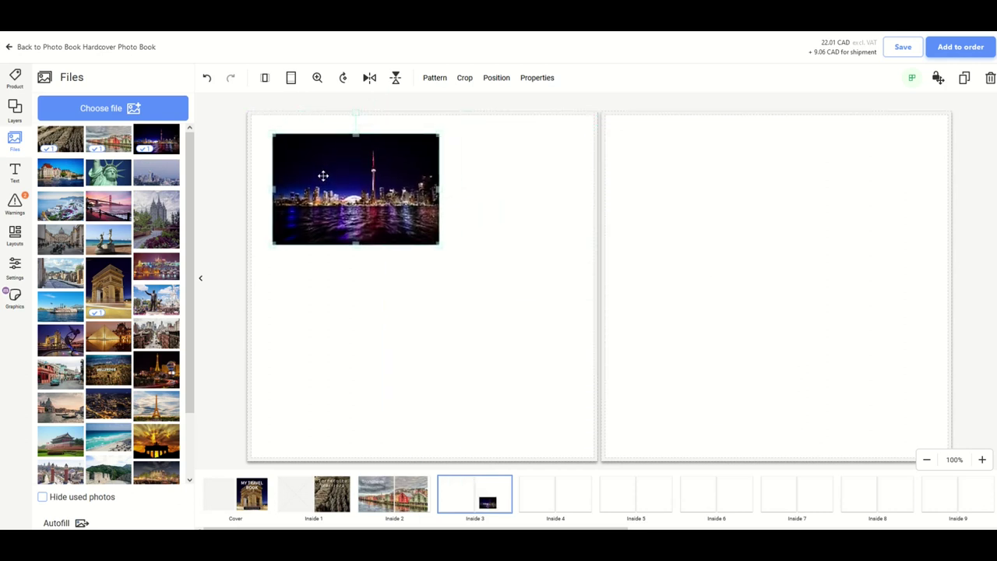
- Arrange the Statue of Liberty photo above the Toronto photo on the left page, and place the London Tower Bridge photo on the upper right page
{"action": "left_click", "coordinate": [108, 172]}
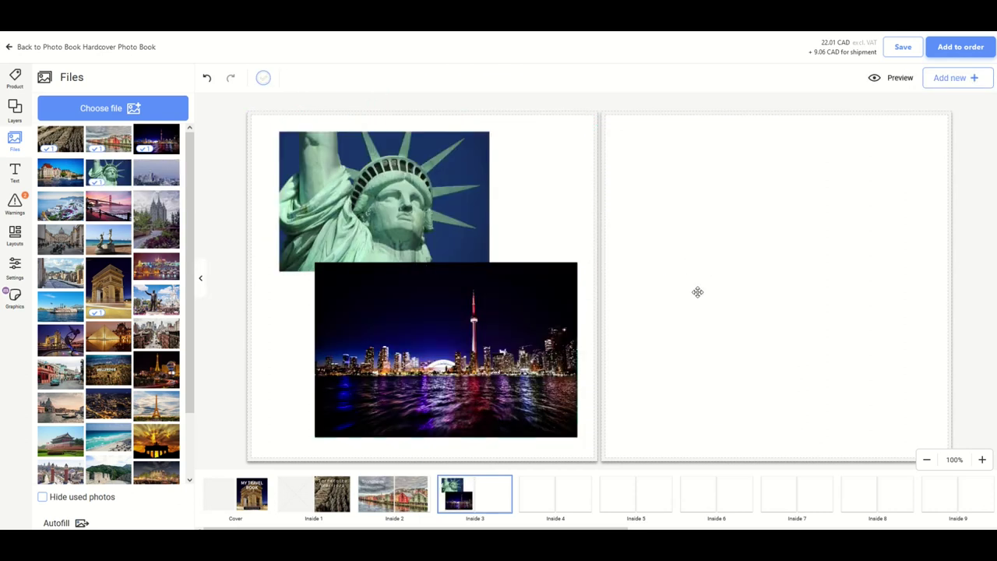
{"action": "left_click", "coordinate": [108, 287]}
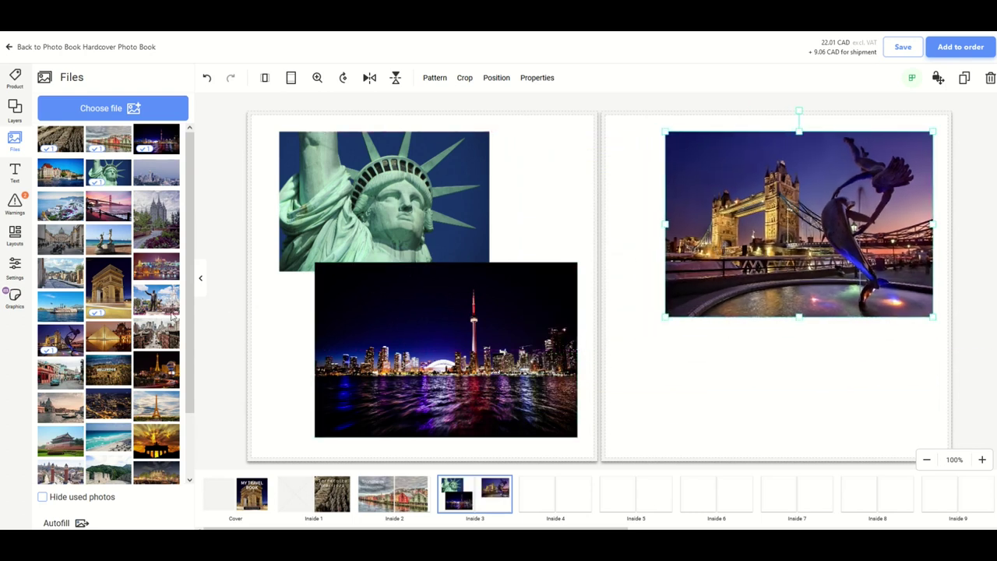
- Replace the London photo on the right page with the Puerto Vallarta statue photo and place the New Orleans steamboat photo below it
{"action": "left_click", "coordinate": [103, 244]}
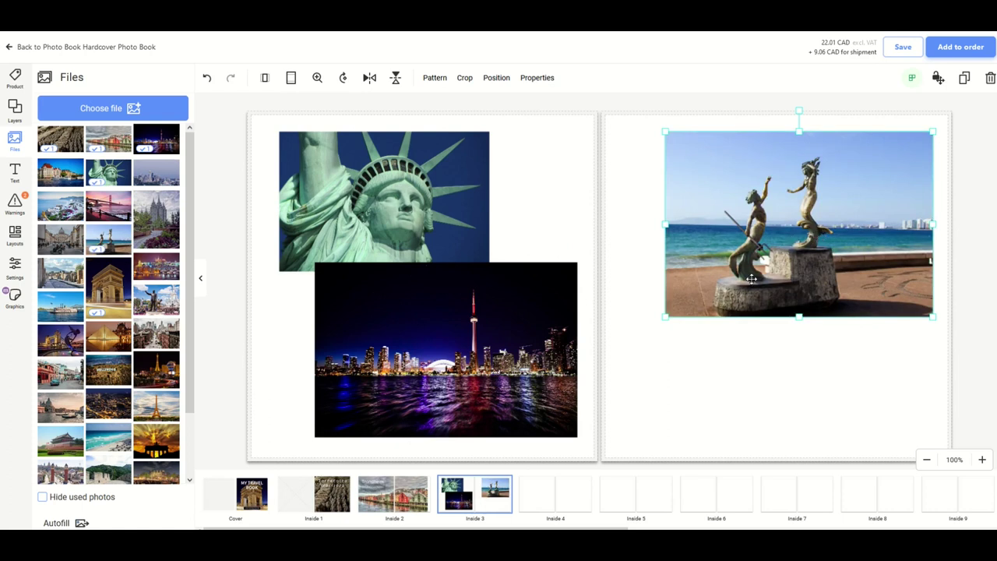
{"action": "left_click", "coordinate": [745, 351]}
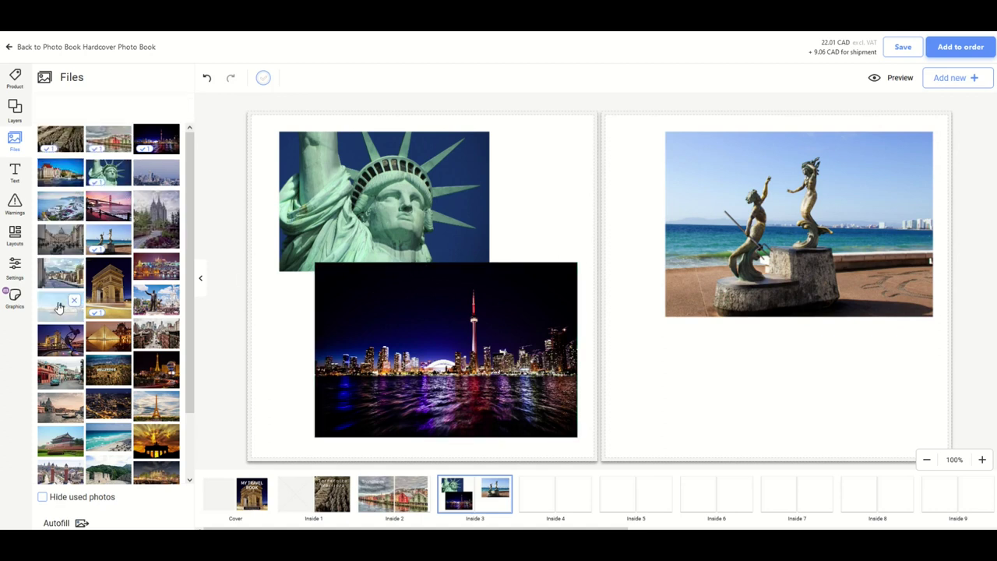
{"action": "left_click", "coordinate": [58, 308]}
{"action": "left_click", "coordinate": [674, 300]}
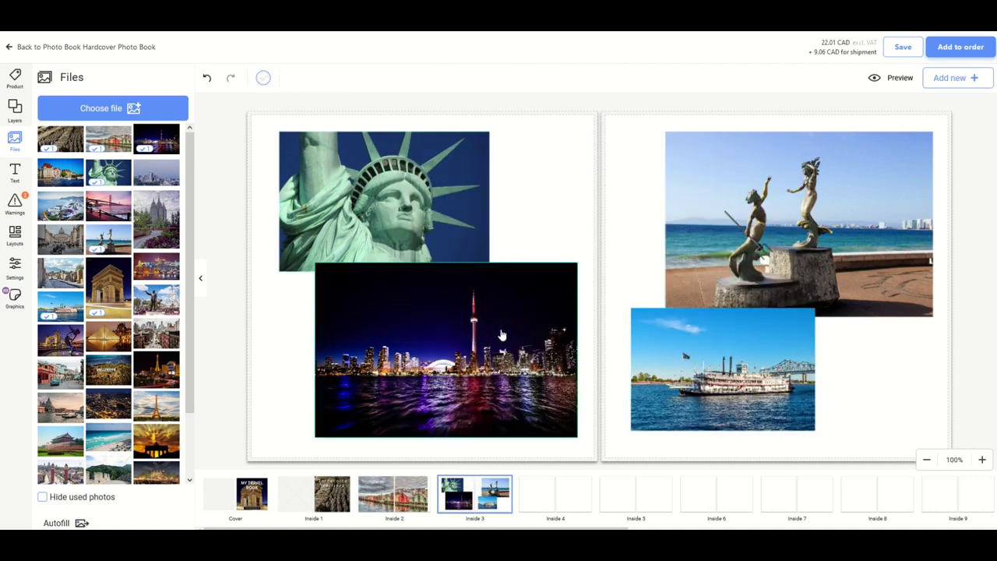
- Add the vintage camera photo to the Inside 3 left page, enlarge it to fill the page and move it behind all other photos
{"action": "scroll", "coordinate": [100, 389], "scroll_direction": "down", "scroll_amount": 2}
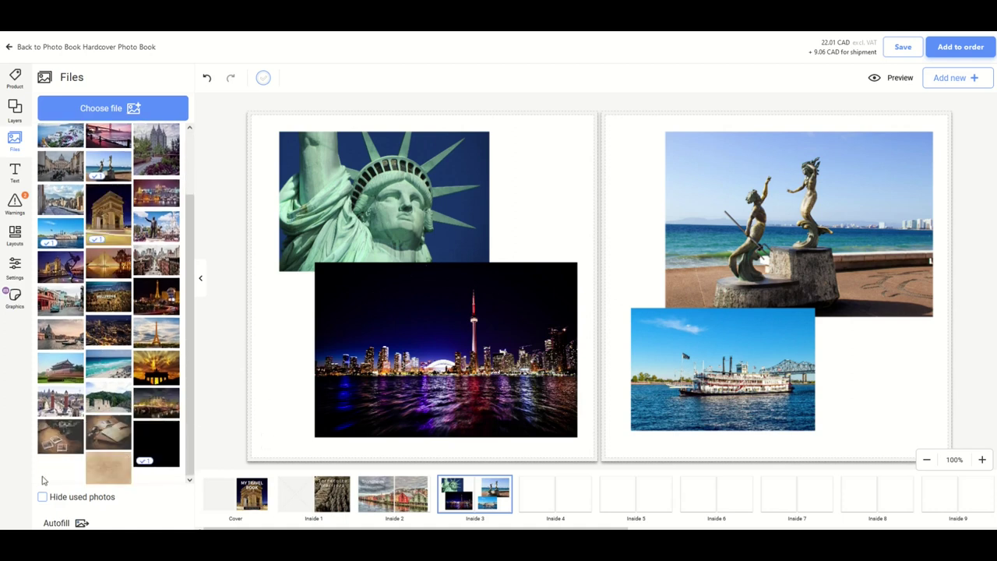
{"action": "left_click", "coordinate": [60, 440]}
{"action": "left_click_drag", "start_coordinate": [659, 298], "coordinate": [518, 250]}
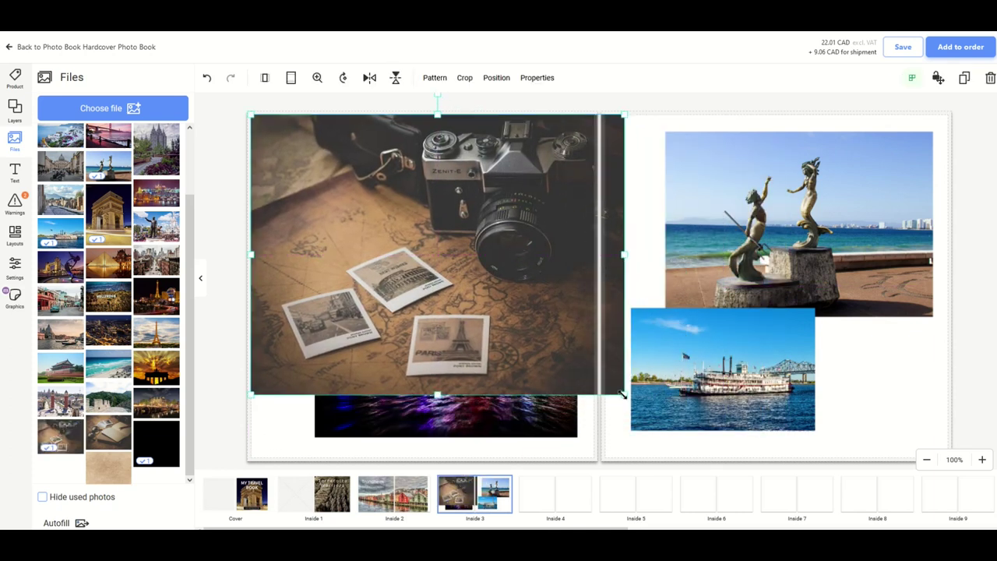
{"action": "left_click_drag", "start_coordinate": [621, 394], "coordinate": [737, 436]}
{"action": "left_click_drag", "start_coordinate": [436, 359], "coordinate": [401, 362]}
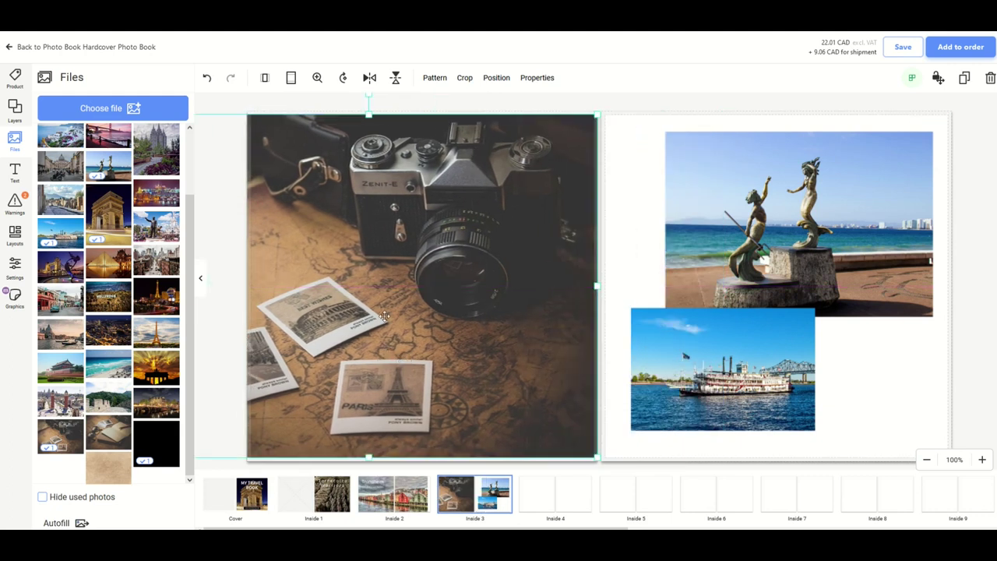
{"action": "left_click", "coordinate": [14, 110]}
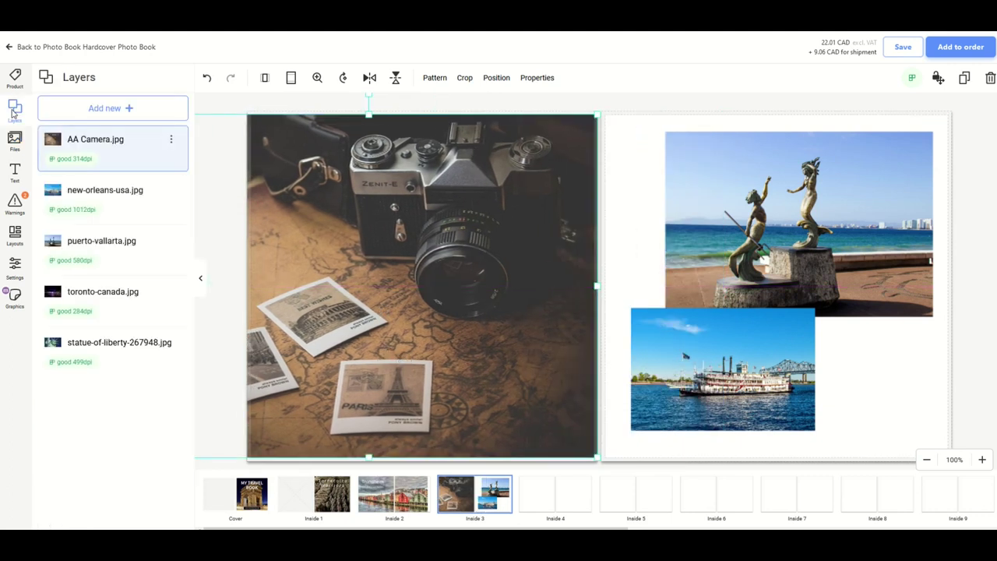
{"action": "left_click_drag", "start_coordinate": [98, 149], "coordinate": [121, 347]}
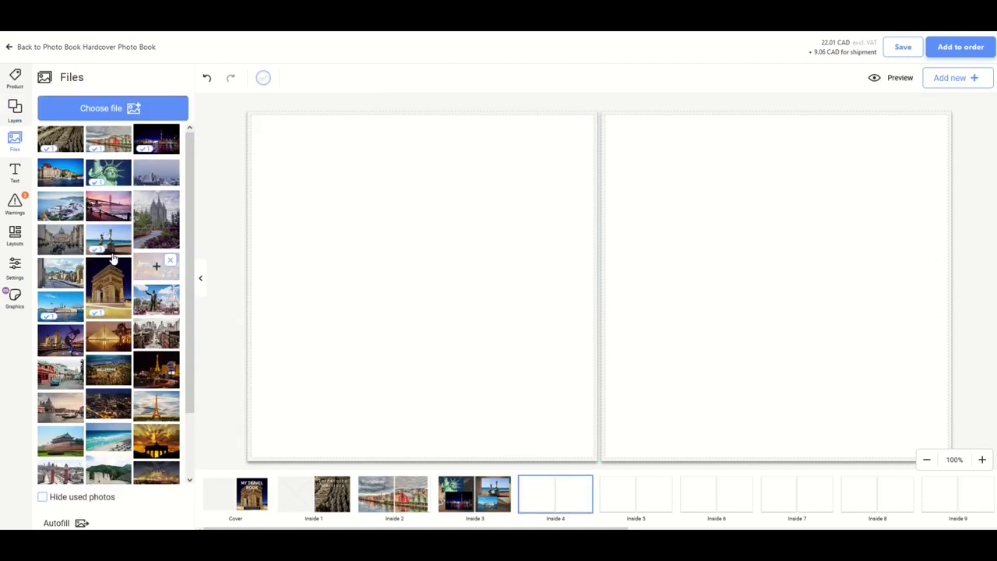
- Add the solid black image to the Inside 4 spread and stretch it to cover both pages to the edges
{"action": "scroll", "coordinate": [160, 260], "scroll_direction": "down", "scroll_amount": 3}
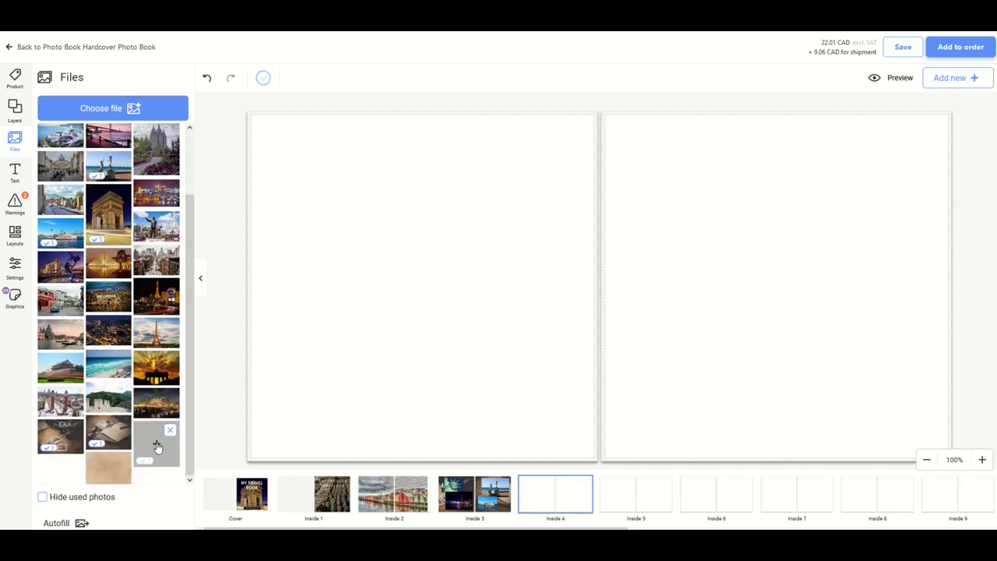
{"action": "left_click_drag", "start_coordinate": [156, 447], "coordinate": [468, 269]}
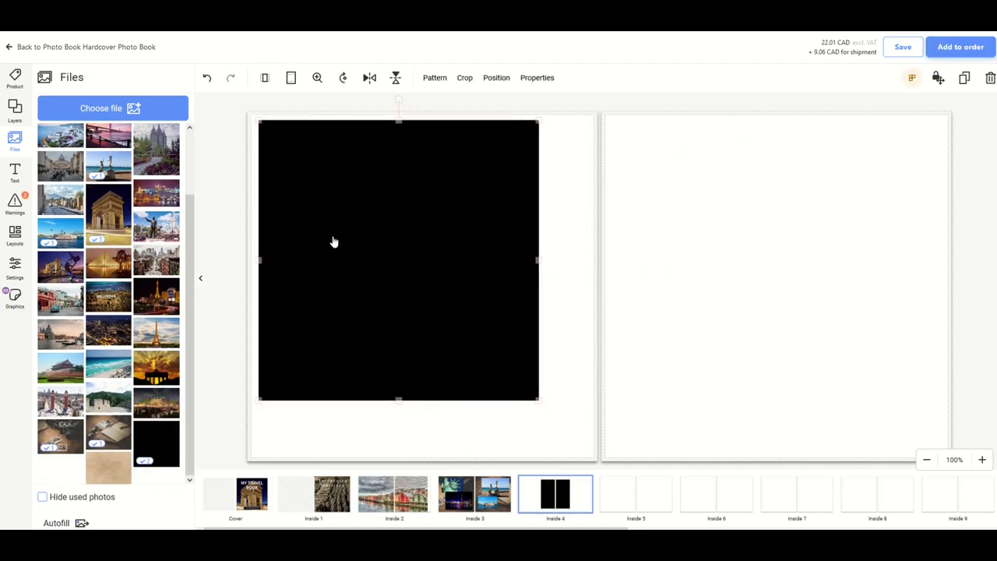
{"action": "left_click_drag", "start_coordinate": [537, 256], "coordinate": [947, 254]}
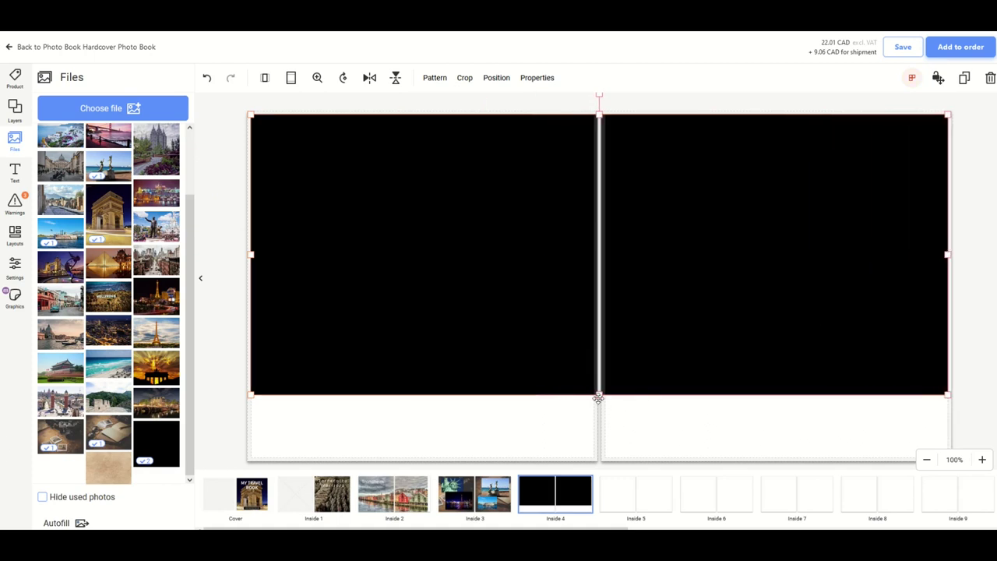
{"action": "left_click_drag", "start_coordinate": [598, 394], "coordinate": [593, 458]}
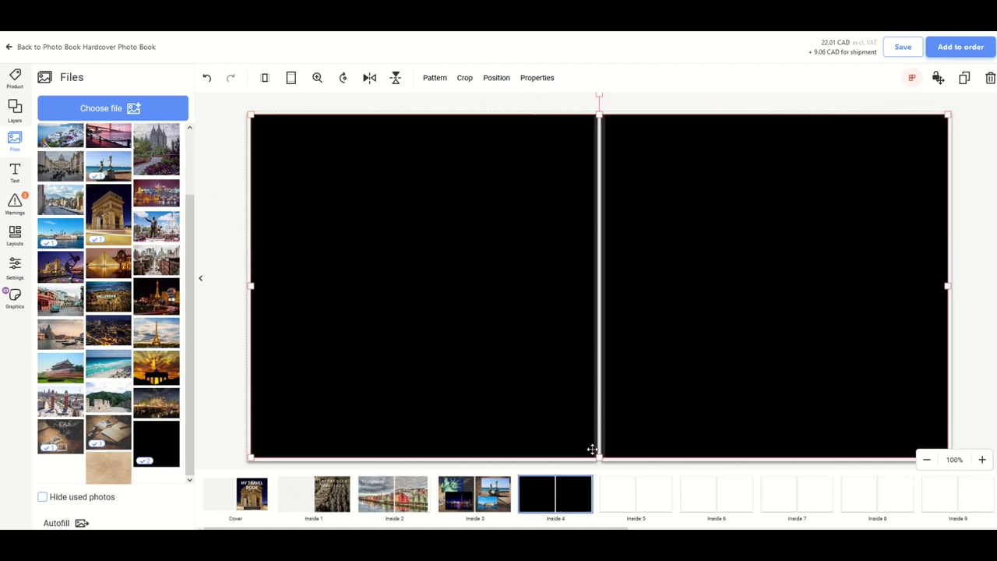
{"action": "left_click_drag", "start_coordinate": [944, 288], "coordinate": [950, 287]}
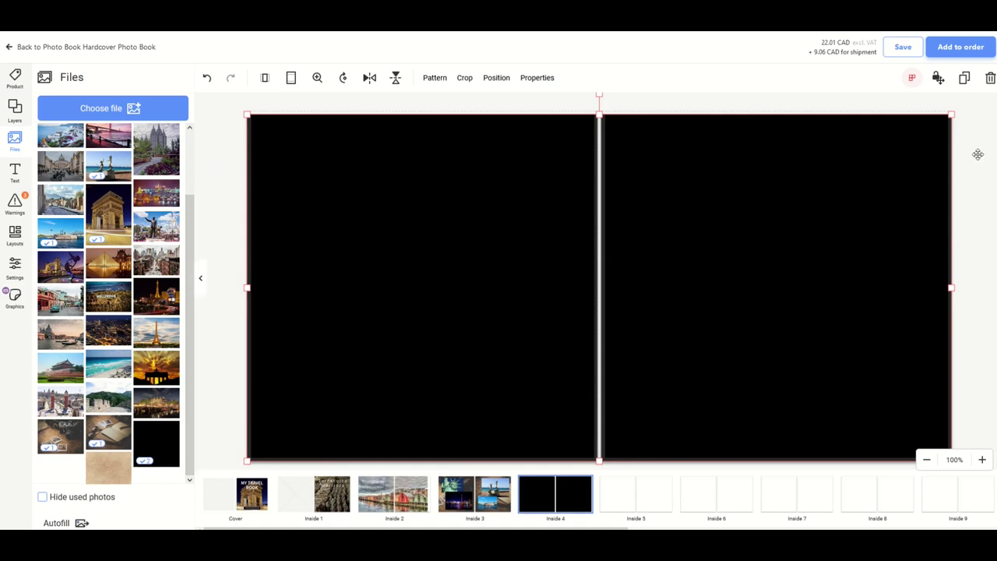
{"action": "left_click", "coordinate": [258, 252]}
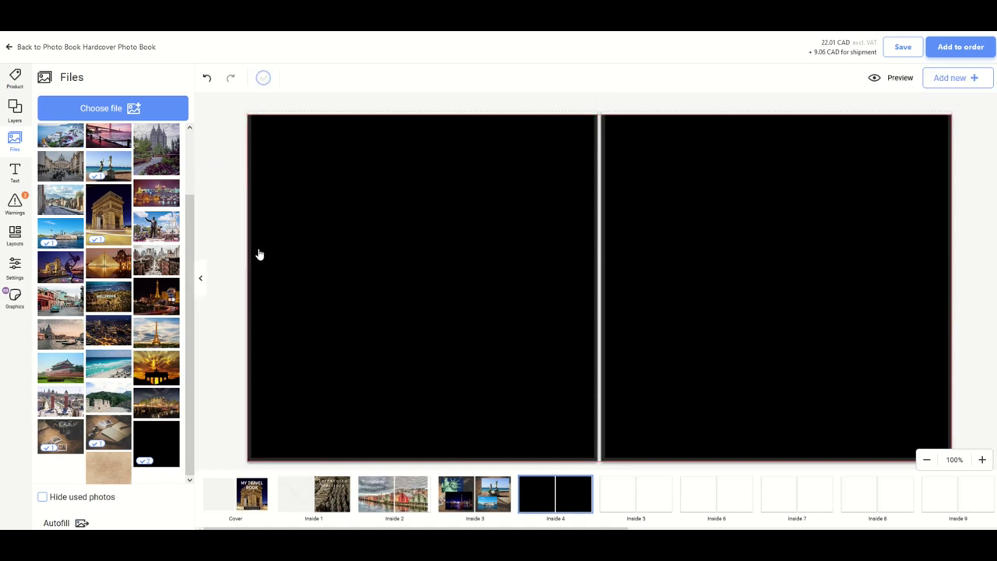
- Place the Prague night photo, shrunk to fit, on the left page of Inside 4 and the Brandenburg Gate sunset photo on the right page
{"action": "left_click", "coordinate": [156, 226]}
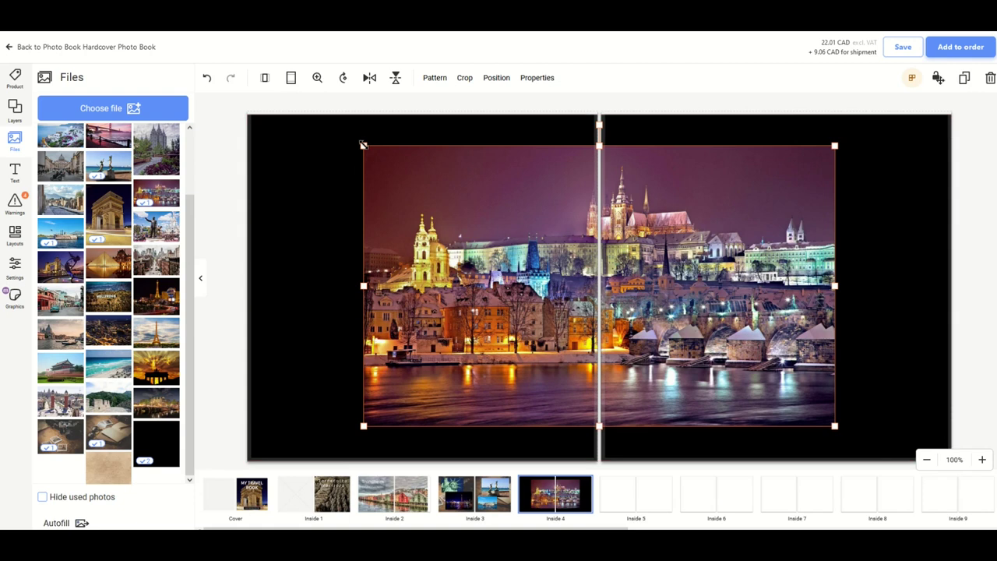
{"action": "left_click_drag", "start_coordinate": [362, 146], "coordinate": [273, 137]}
{"action": "left_click_drag", "start_coordinate": [529, 288], "coordinate": [576, 314]}
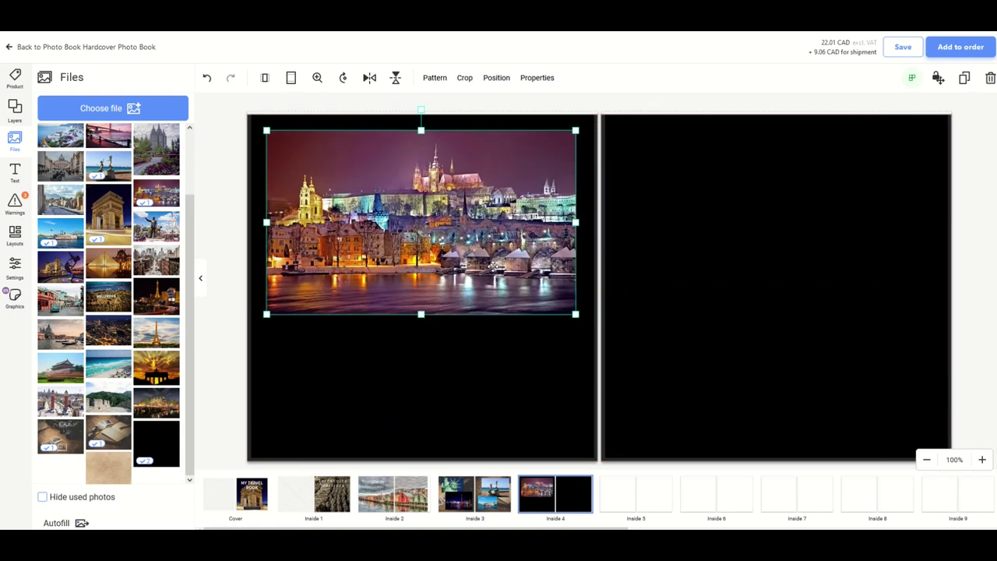
{"action": "left_click_drag", "start_coordinate": [492, 264], "coordinate": [489, 278]}
{"action": "left_click", "coordinate": [480, 393]}
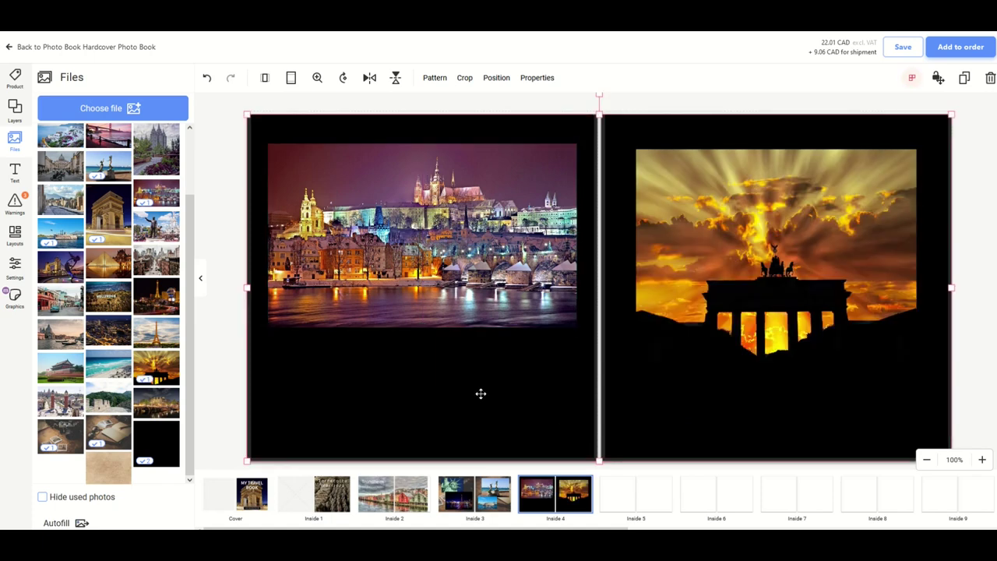
{"action": "mouse_move", "coordinate": [417, 286]}
{"action": "left_mouse_down"}
{"action": "mouse_move", "coordinate": [417, 329]}
{"action": "mouse_move", "coordinate": [417, 282]}
{"action": "left_mouse_up"}
{"action": "left_click", "coordinate": [429, 376]}
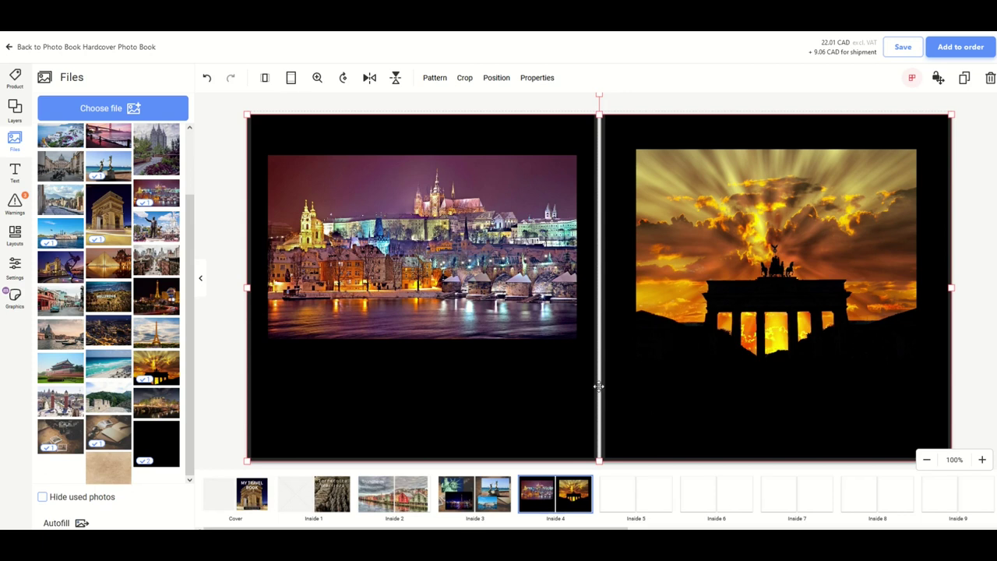
- Autofill the remaining empty pages of the book with the unused photos
{"action": "left_click", "coordinate": [310, 438]}
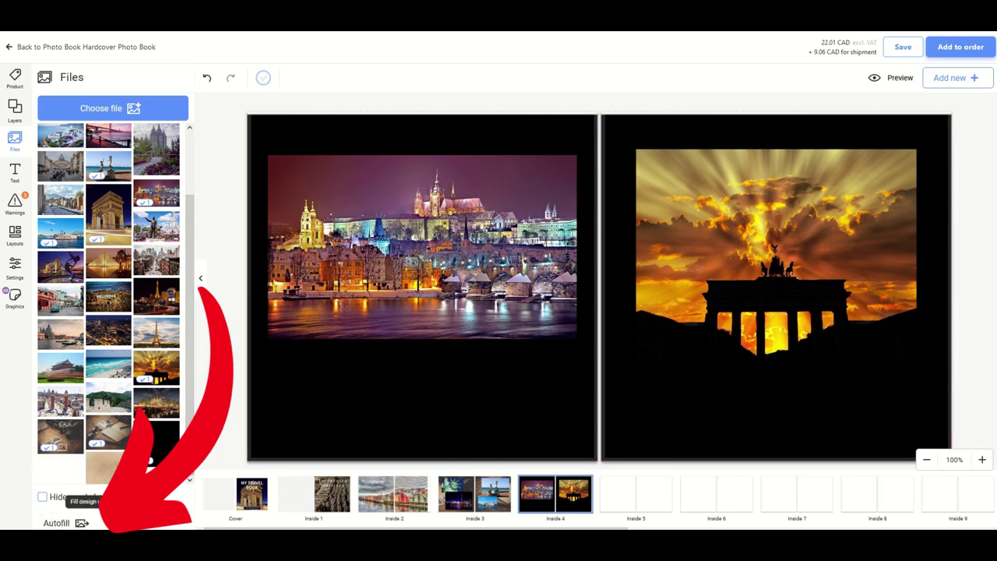
{"action": "left_click", "coordinate": [76, 523]}
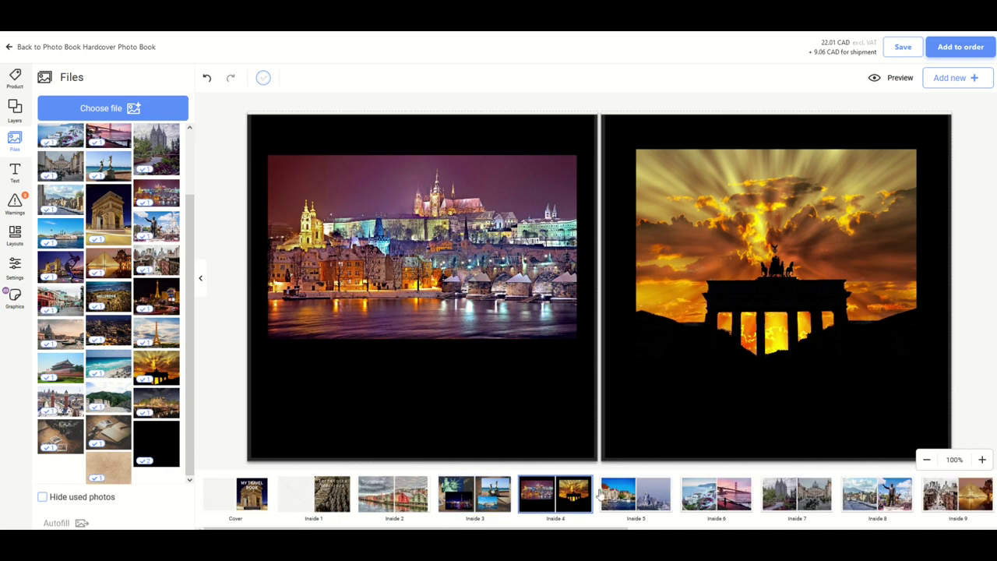
- Review the photo placement on the autofilled spreads from Inside 5 to Inside 15
{"action": "left_click", "coordinate": [613, 494]}
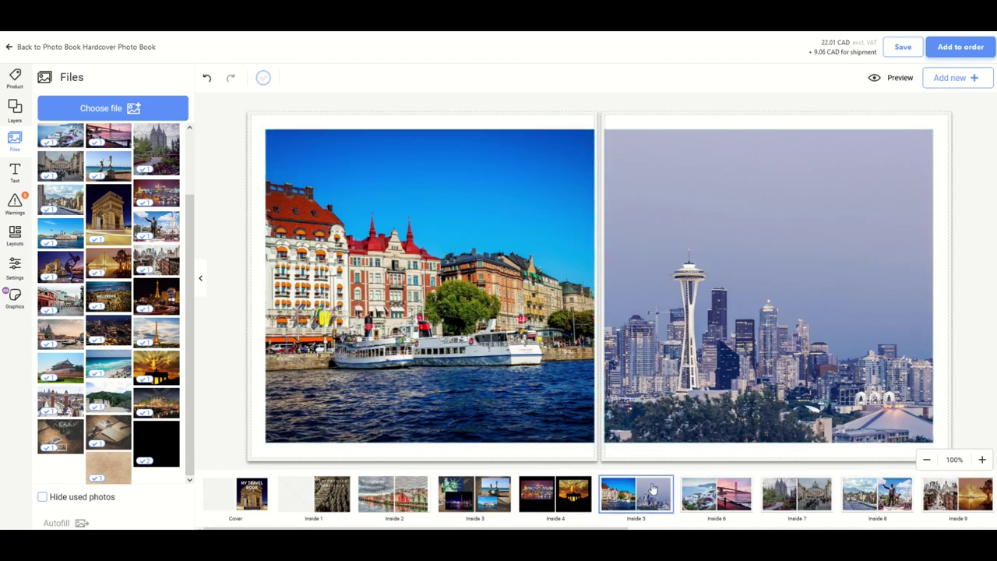
{"action": "left_click", "coordinate": [696, 498]}
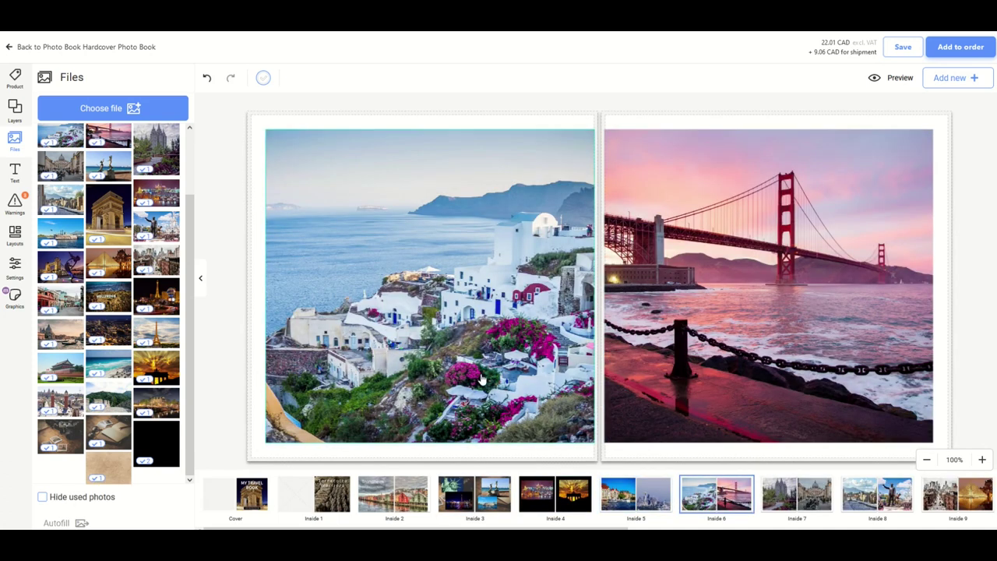
{"action": "left_click", "coordinate": [781, 496]}
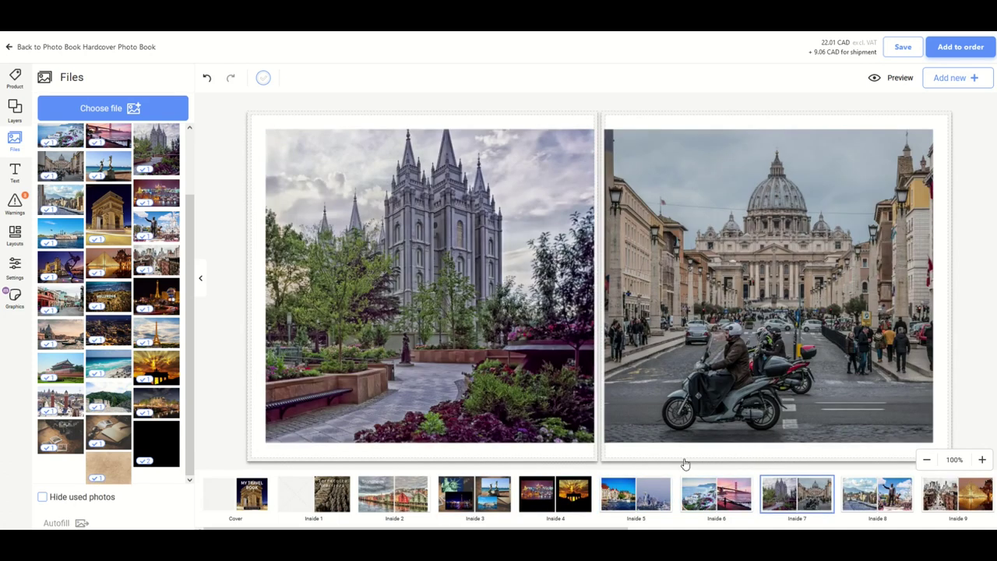
{"action": "left_click", "coordinate": [866, 497]}
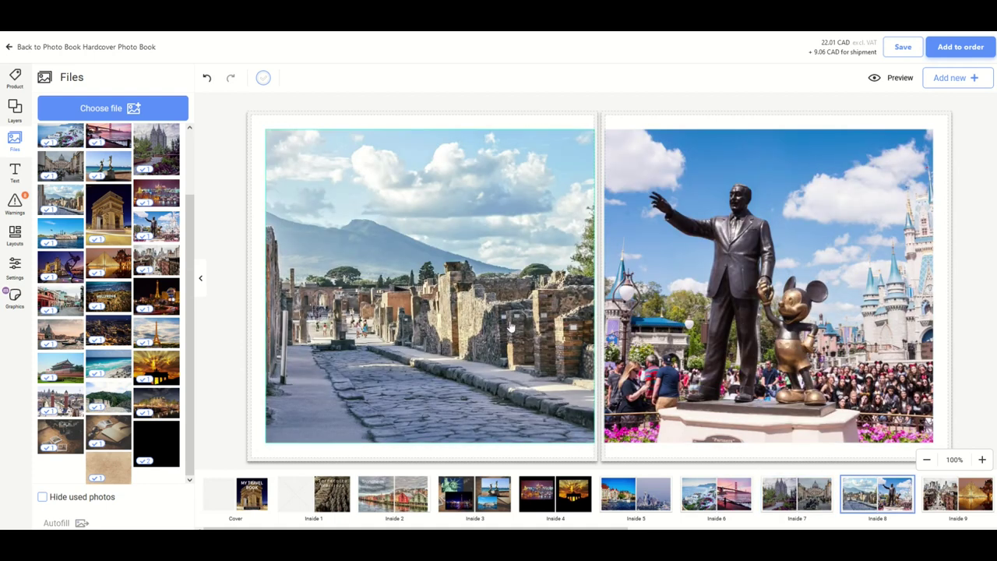
{"action": "left_click", "coordinate": [937, 503]}
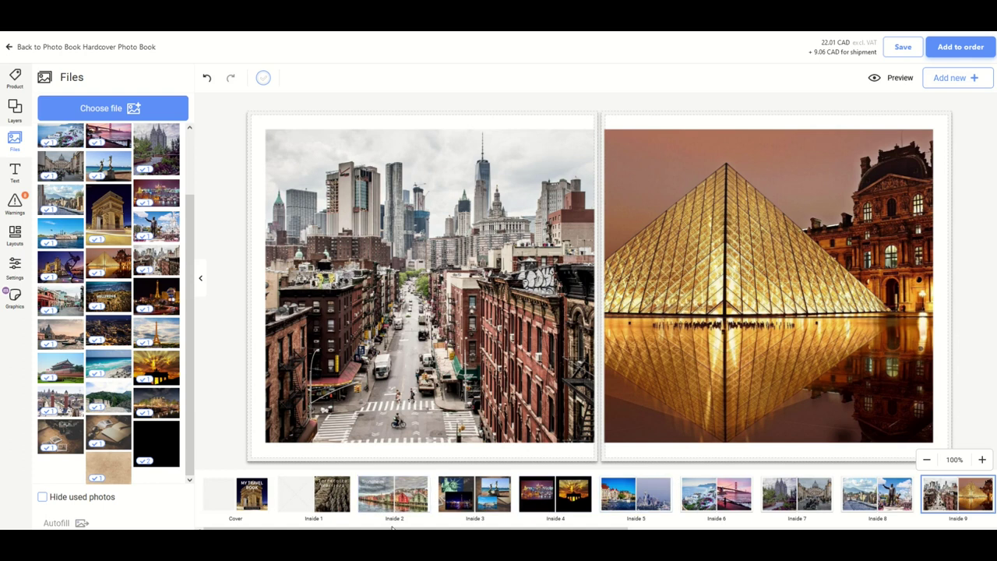
{"action": "left_click_drag", "start_coordinate": [389, 528], "coordinate": [721, 528]}
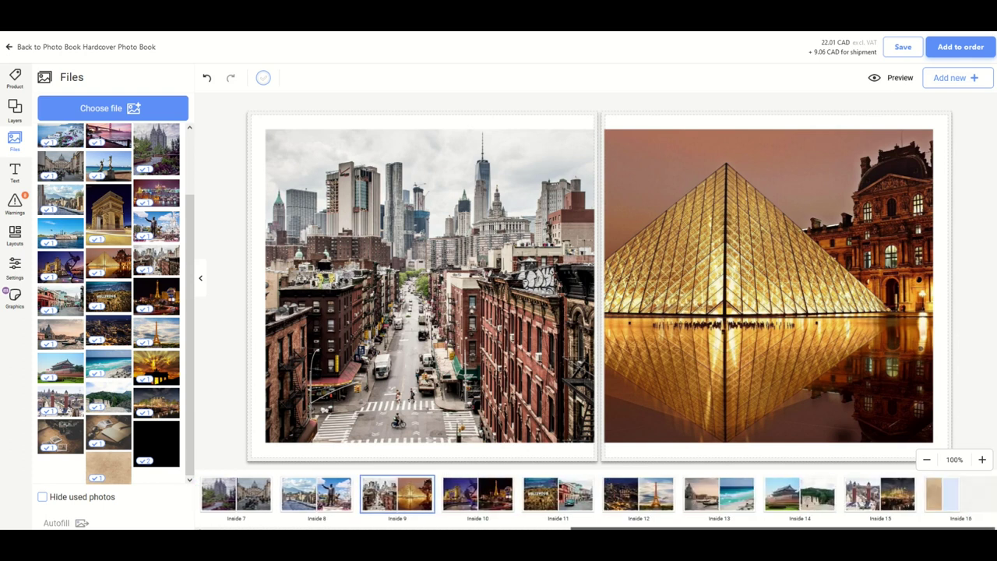
{"action": "left_click", "coordinate": [880, 499]}
{"action": "left_click", "coordinate": [818, 501]}
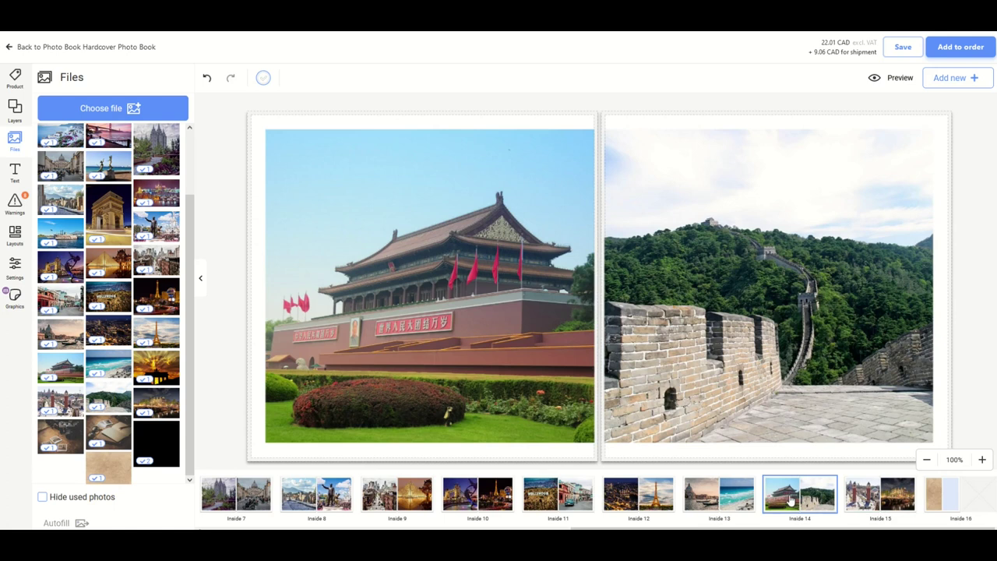
{"action": "left_click", "coordinate": [728, 505]}
{"action": "left_click", "coordinate": [637, 505]}
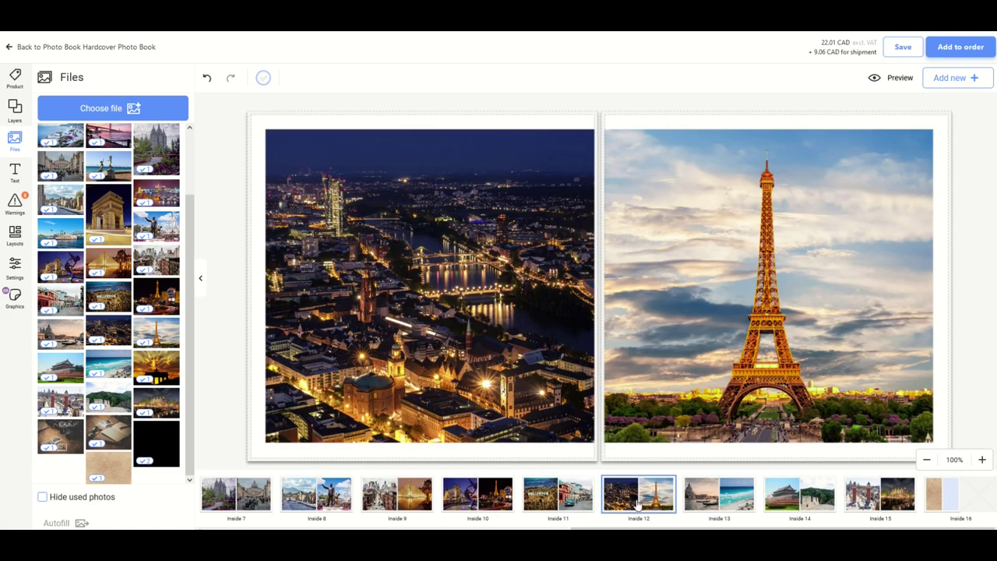
{"action": "left_click", "coordinate": [553, 504]}
{"action": "left_click", "coordinate": [468, 504]}
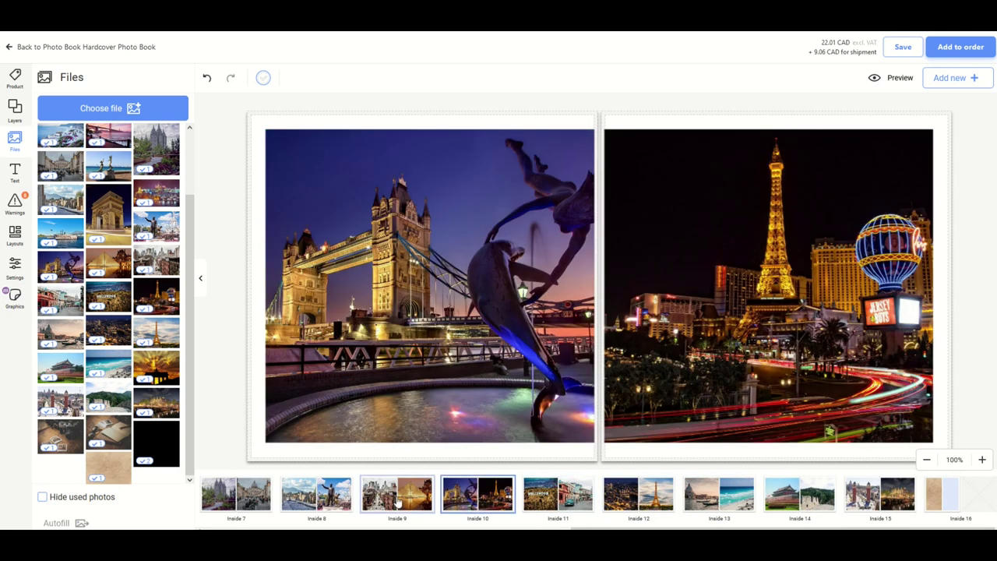
{"action": "left_click", "coordinate": [393, 503]}
{"action": "left_click", "coordinate": [322, 505]}
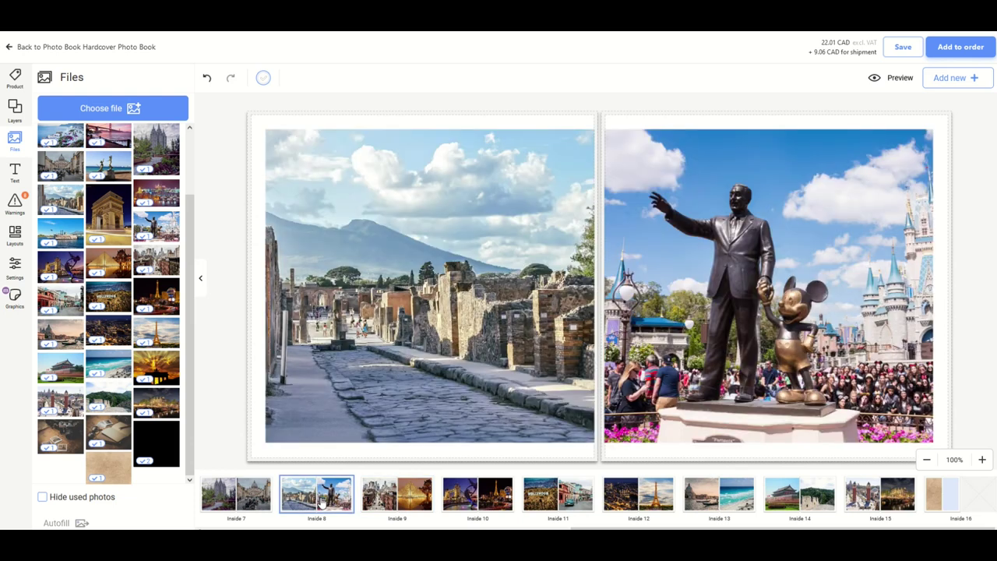
- Apply to the Inside 16 page the layout with two stacked photos beside one tall photo and a caption under each column
{"action": "left_click", "coordinate": [958, 495]}
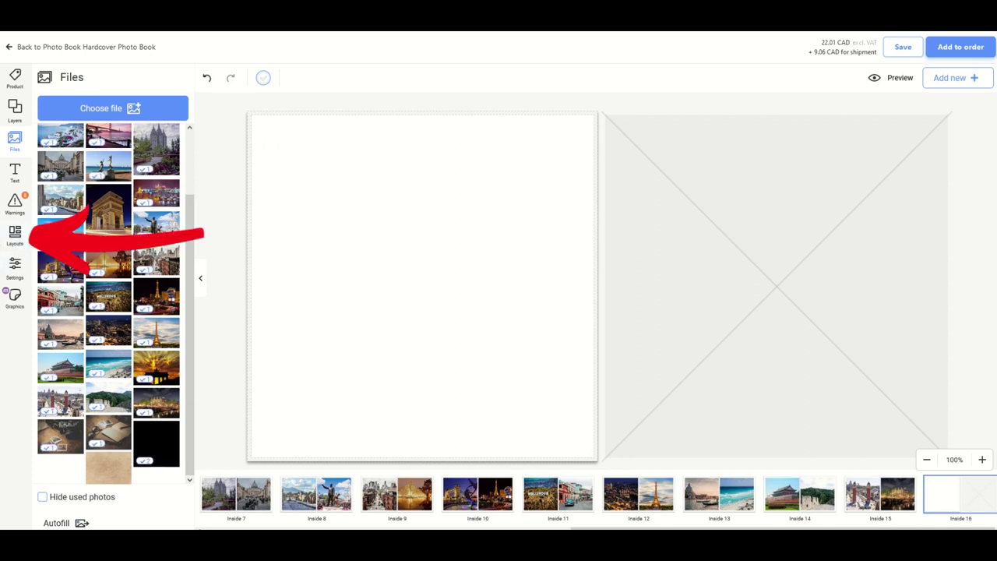
{"action": "left_click", "coordinate": [14, 235]}
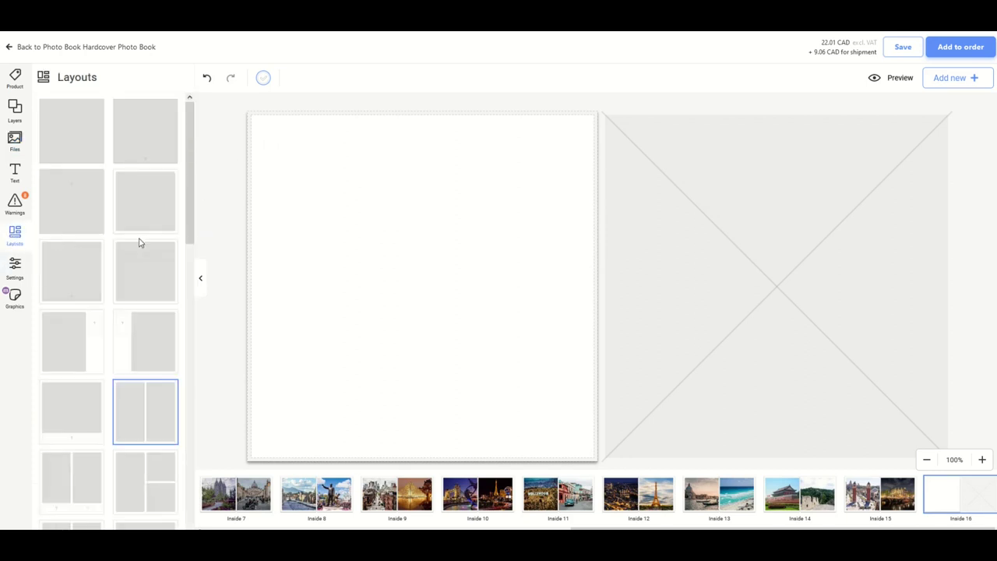
{"action": "scroll", "coordinate": [117, 323], "scroll_direction": "down", "scroll_amount": 2}
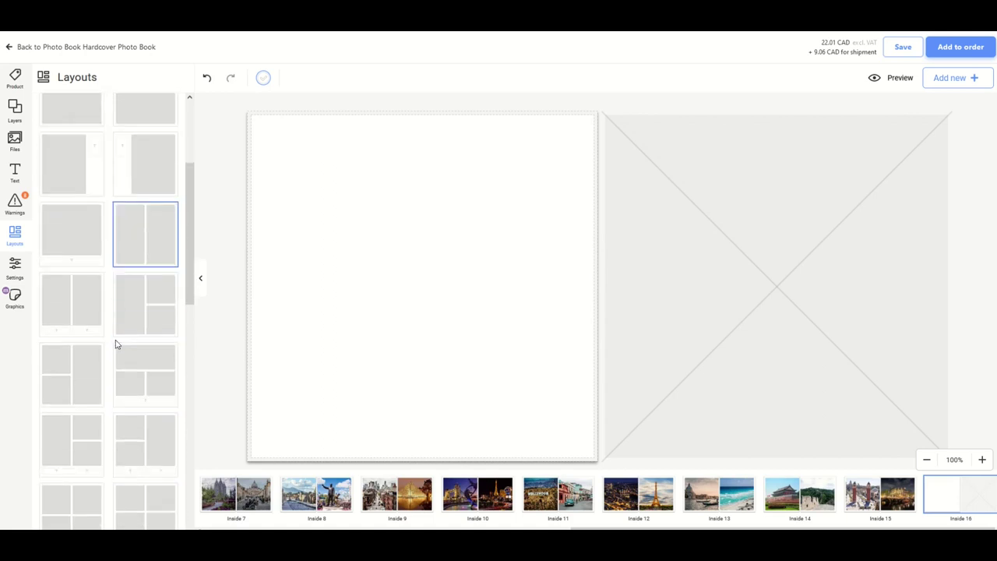
{"action": "scroll", "coordinate": [100, 352], "scroll_direction": "down", "scroll_amount": 2}
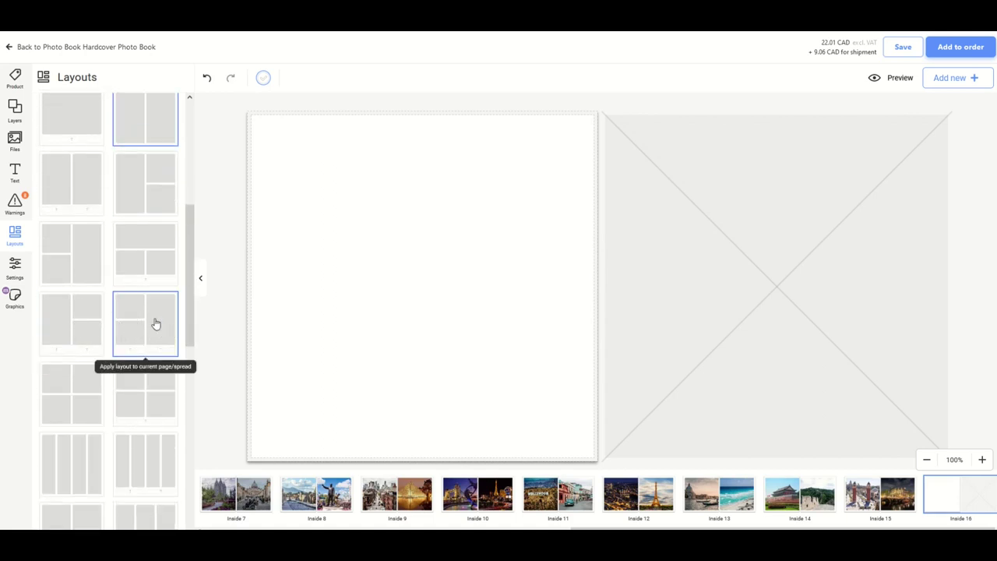
{"action": "left_click", "coordinate": [141, 324]}
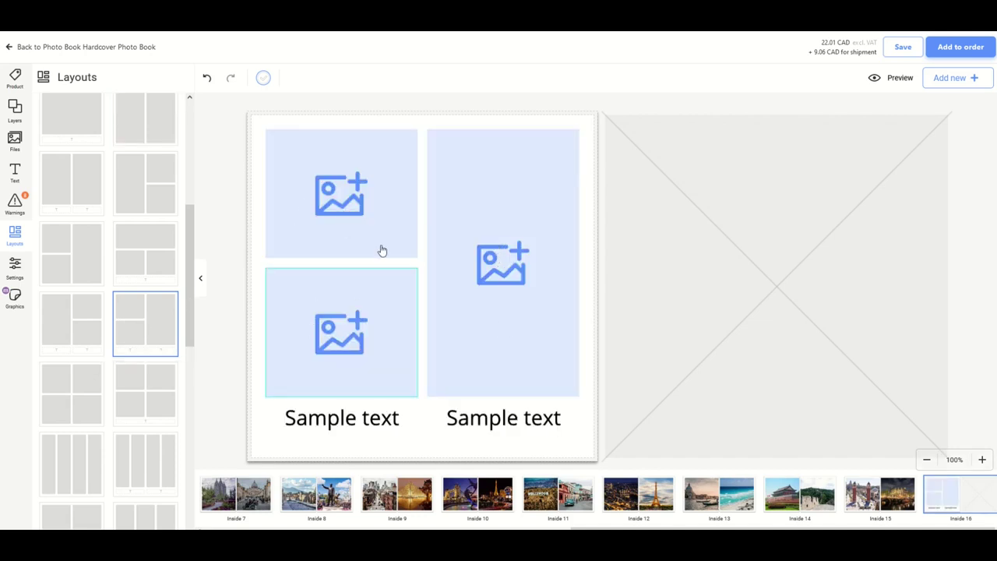
- Fill the Inside 16 photo placeholders, using the Disney statue photo in the upper small one and the Arc de Triomphe photo in the tall one
{"action": "left_click", "coordinate": [14, 140]}
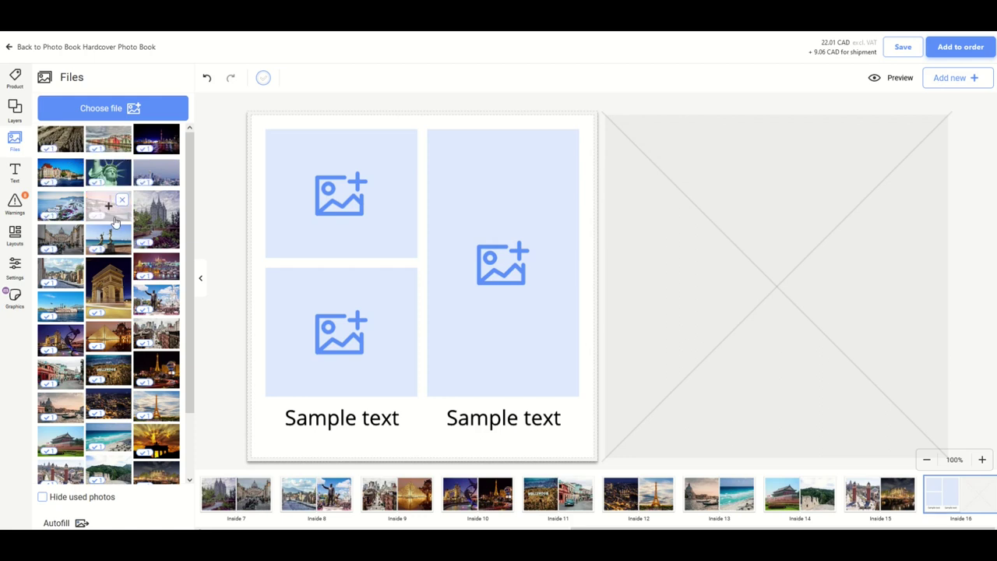
{"action": "left_click", "coordinate": [304, 224]}
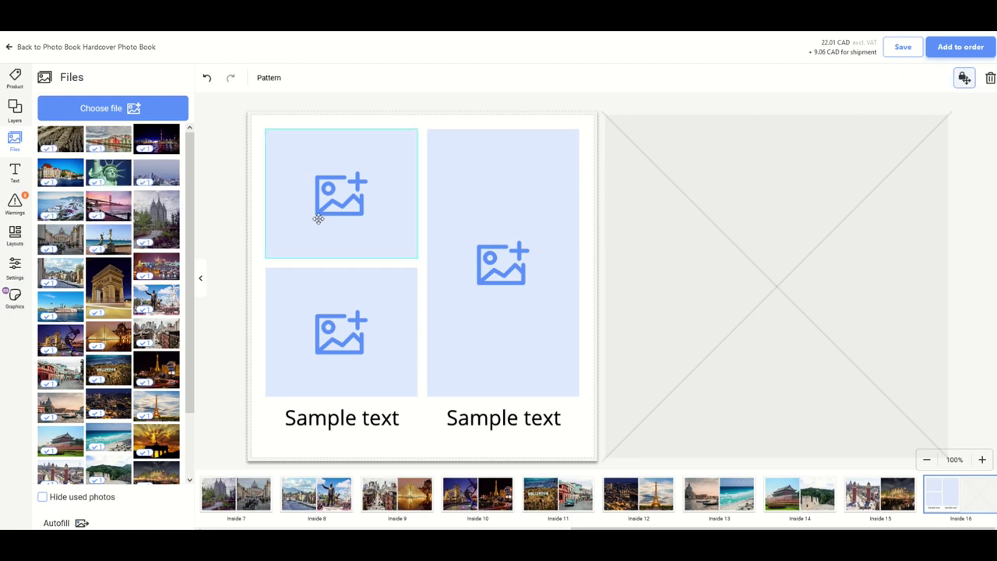
{"action": "left_click", "coordinate": [154, 306]}
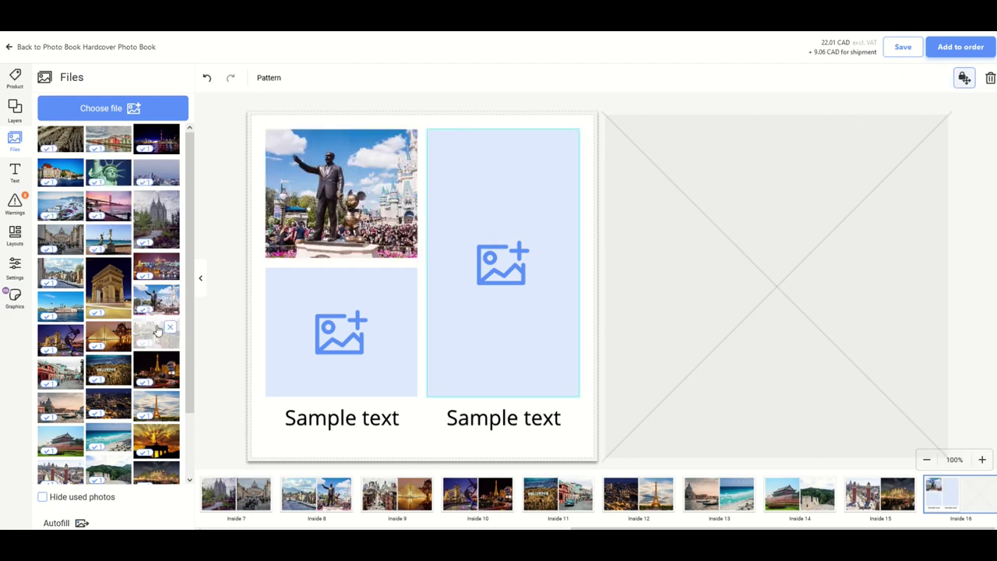
{"action": "left_click", "coordinate": [327, 330]}
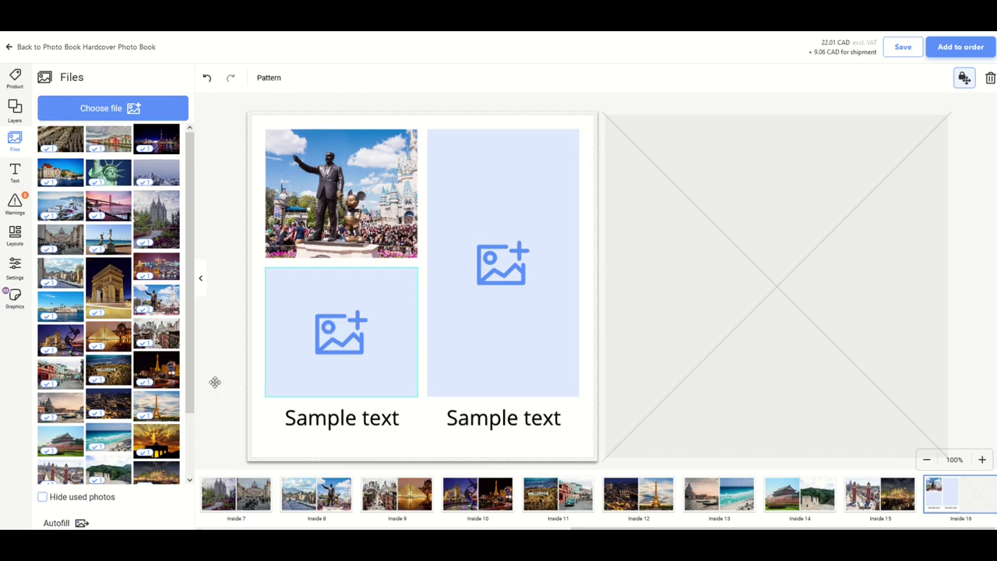
{"action": "left_click", "coordinate": [166, 407]}
{"action": "left_click", "coordinate": [99, 287]}
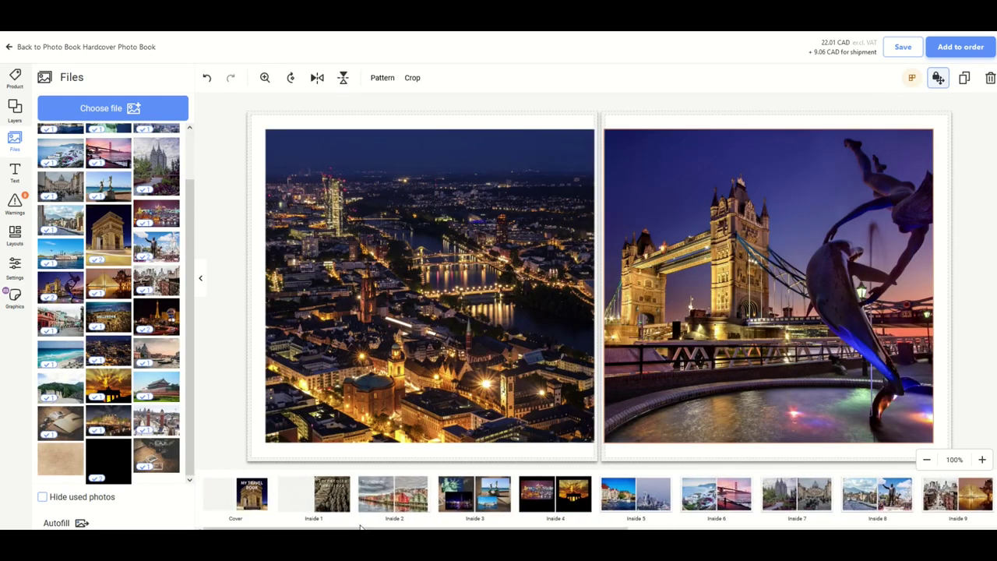
- Go back to the book's cover and save the finished photo book design
{"action": "left_click", "coordinate": [235, 494]}
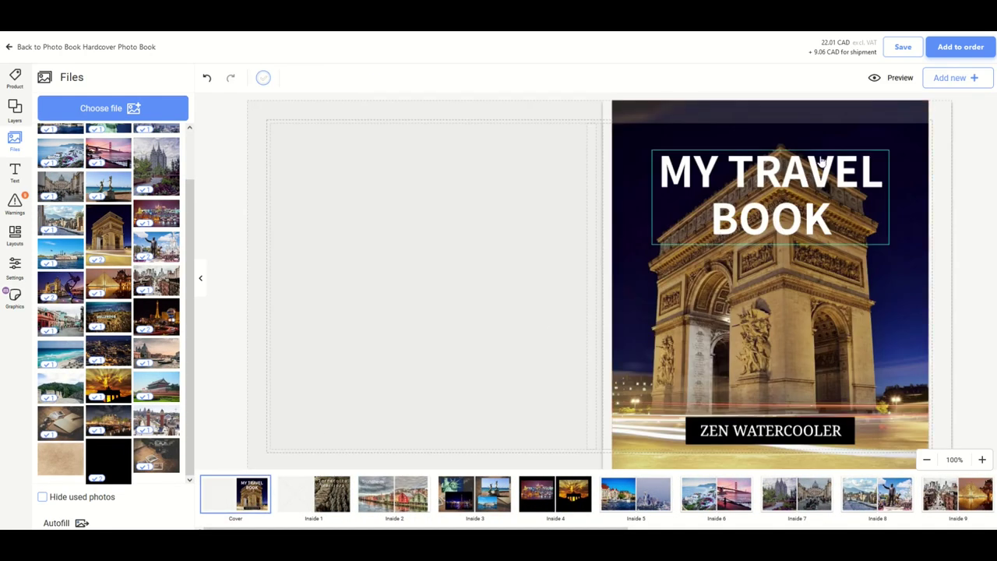
{"action": "left_click", "coordinate": [900, 48]}
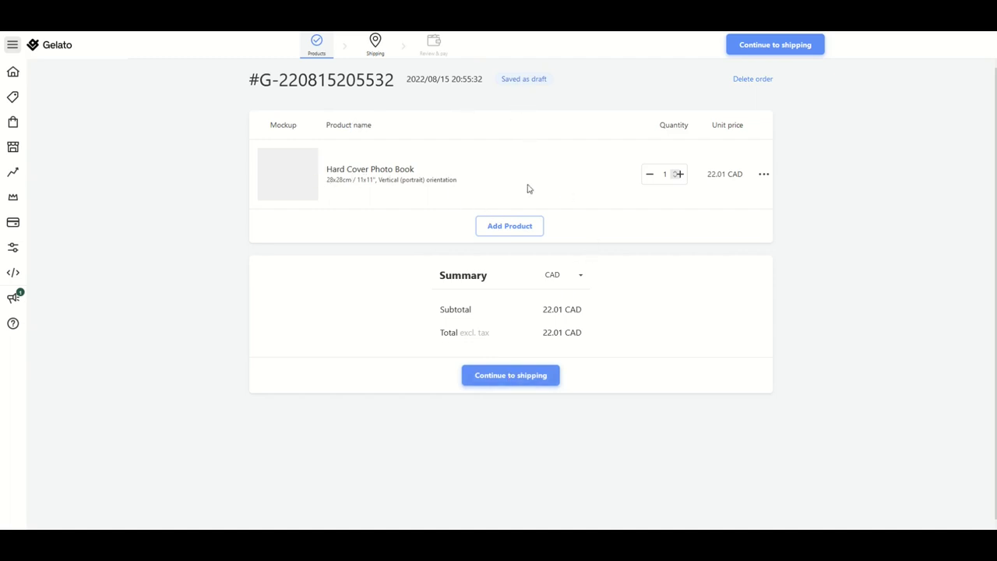
- Reopen the saved Hard Cover Photo Book design from the draft order and check its page thumbnails through to the last spread
{"action": "left_click", "coordinate": [764, 174]}
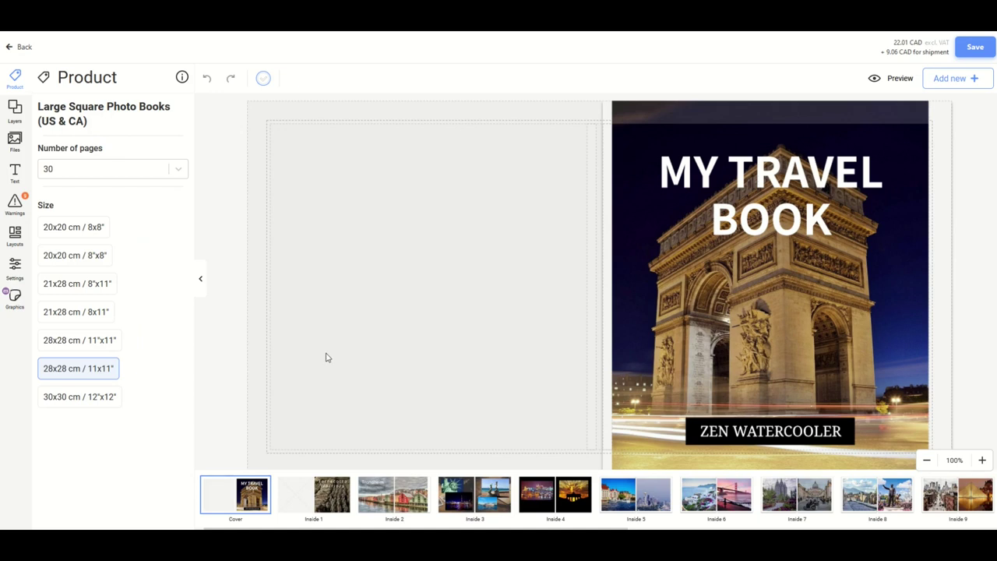
{"action": "left_click_drag", "start_coordinate": [331, 528], "coordinate": [705, 528]}
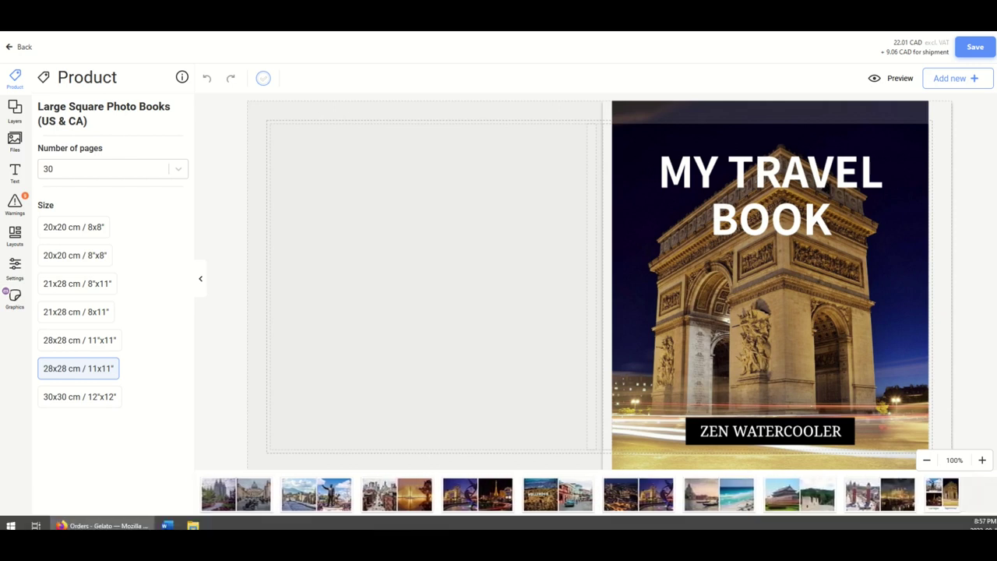